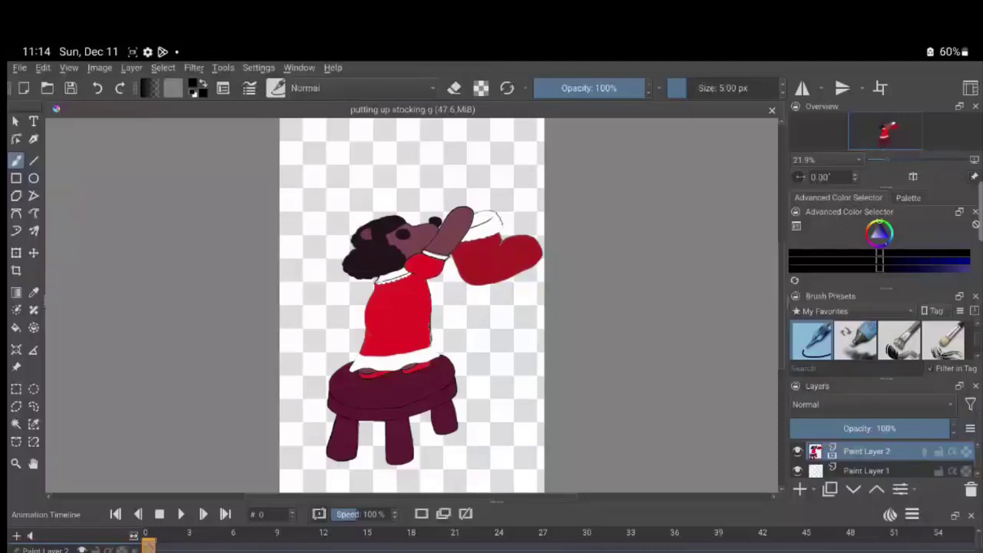
- Zoom in on the dress and sample its red as the brush colour
scroll(407, 307, "up", 3)
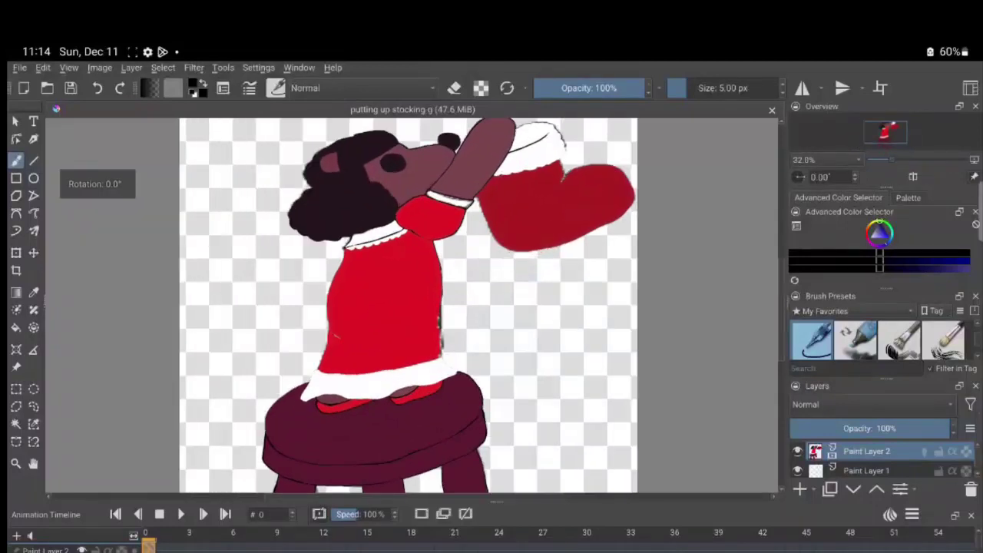
scroll(384, 307, "up", 3)
scroll(384, 307, "up", 3)
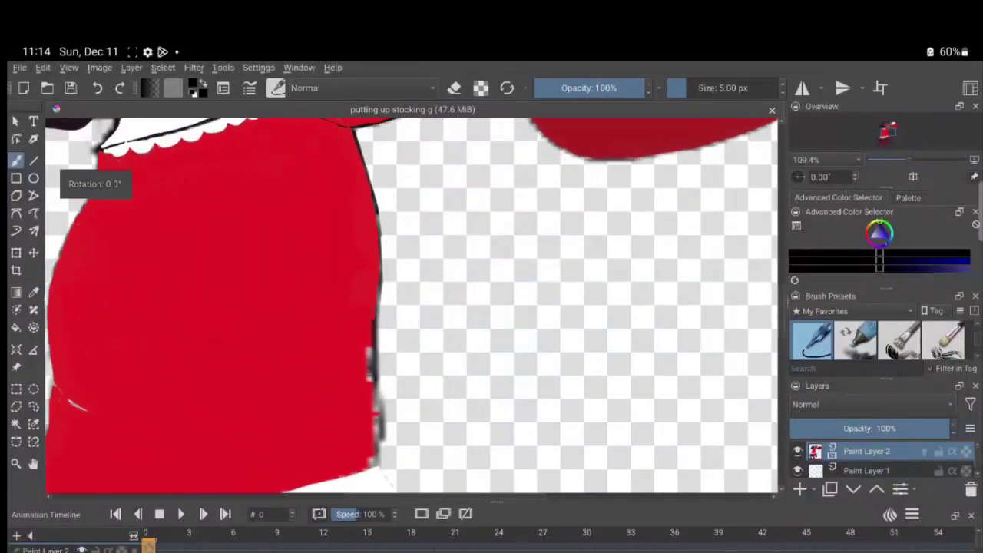
scroll(230, 307, "up", 1)
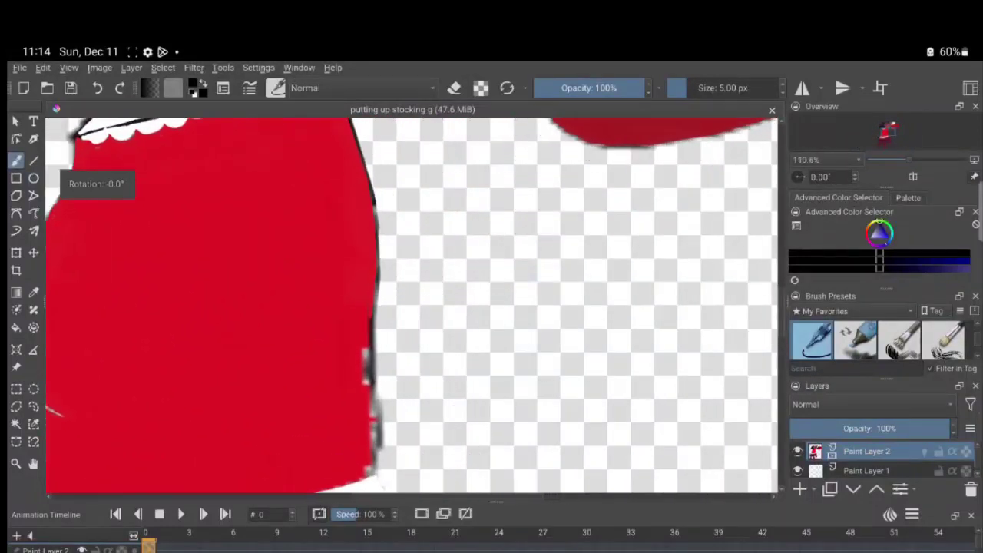
scroll(368, 307, "up", 2)
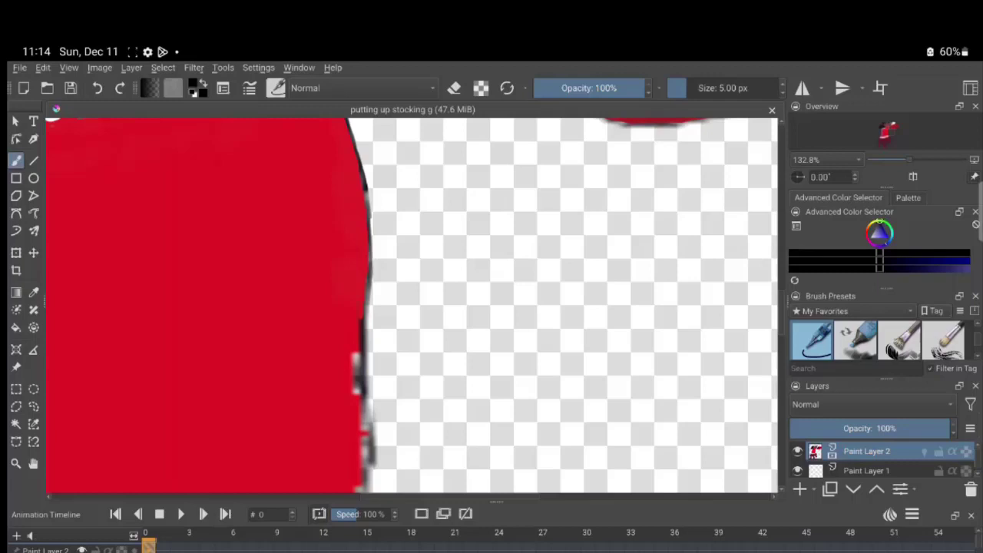
key("p")
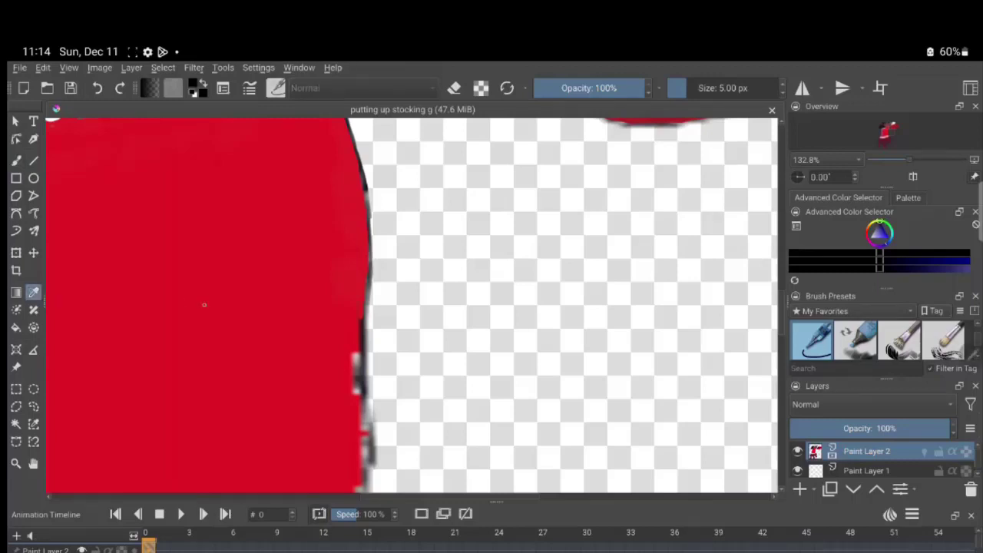
left_click(205, 305)
key("b")
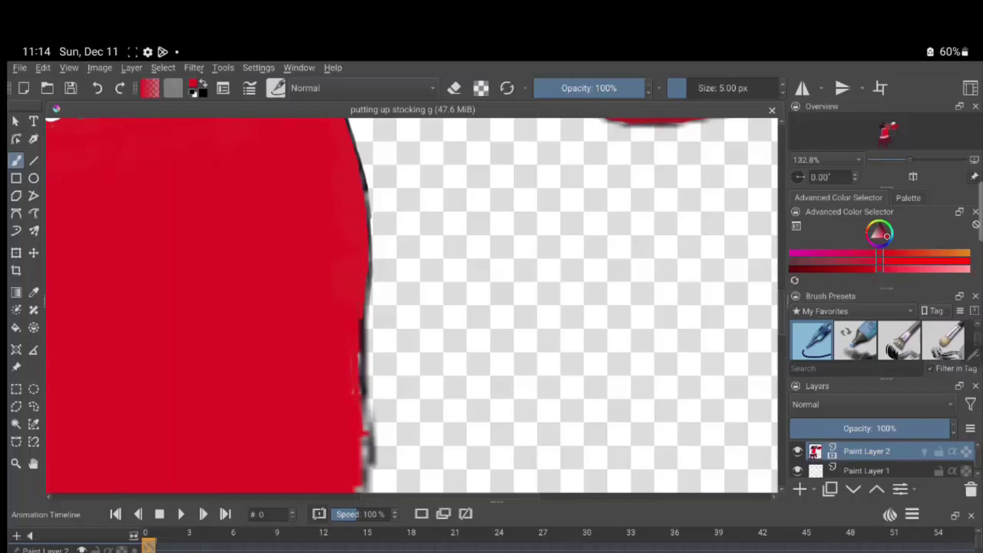
- Repaint the dress's lower right edge in red to smooth it
mouse_move(359, 388)
left_mouse_down()
mouse_move(367, 476)
mouse_move(363, 316)
mouse_move(373, 484)
mouse_move(353, 489)
left_mouse_up()
left_click_drag(361, 445, 361, 469)
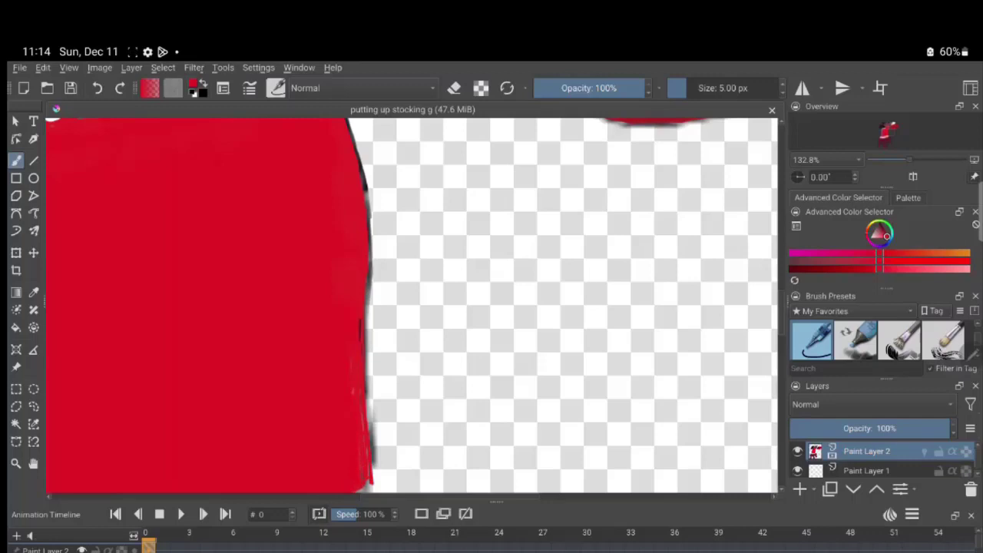
left_click(354, 319)
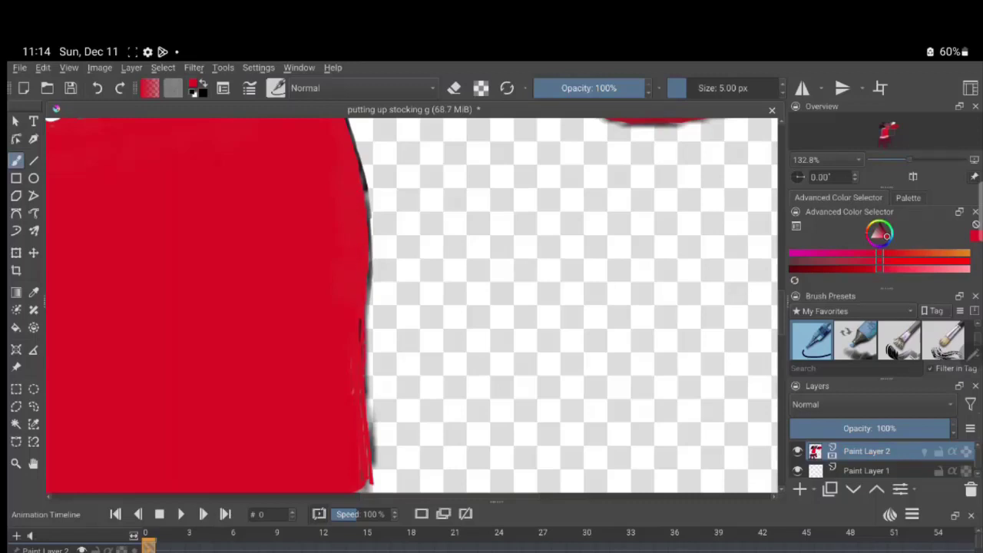
left_click_drag(365, 449, 367, 459)
- In eraser mode, erase stray dark pixels along the dress's right edge
left_click(454, 87)
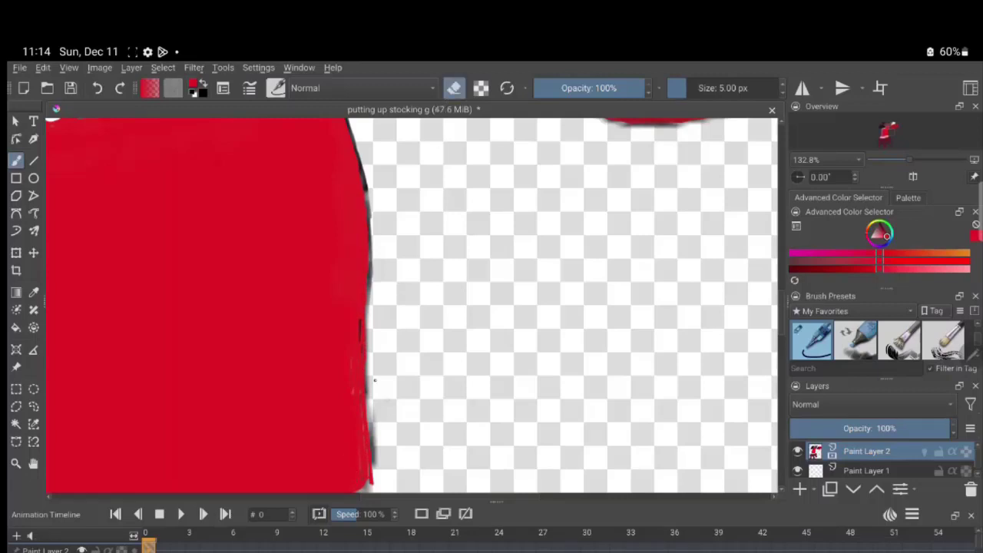
left_click_drag(376, 419, 375, 462)
left_click_drag(374, 186, 371, 201)
- Erase the remaining dark outline on the dress's right side and patch the gap with red
scroll(379, 229, "down", 1)
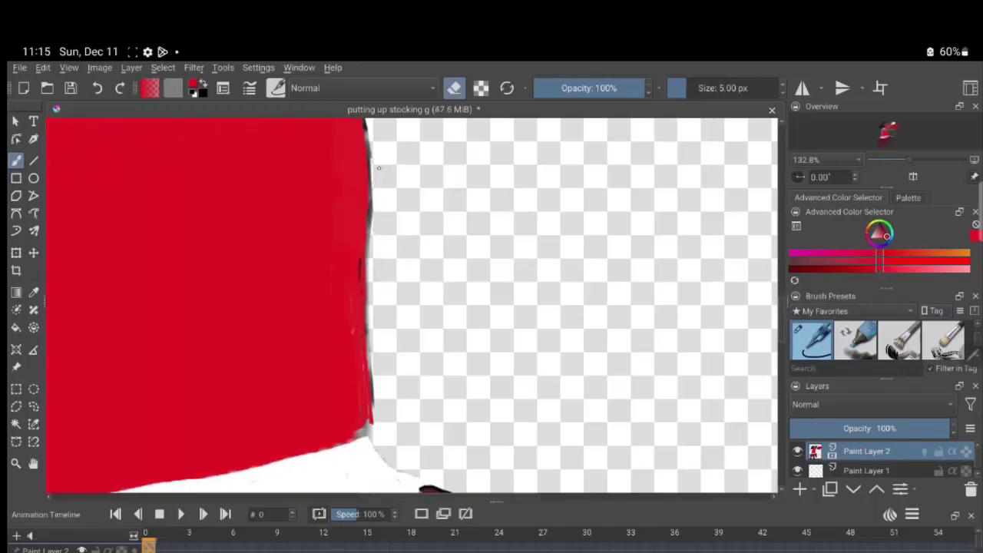
scroll(378, 228, "down", 3)
scroll(379, 228, "down", 1)
scroll(378, 228, "down", 1)
scroll(373, 160, "down", 1)
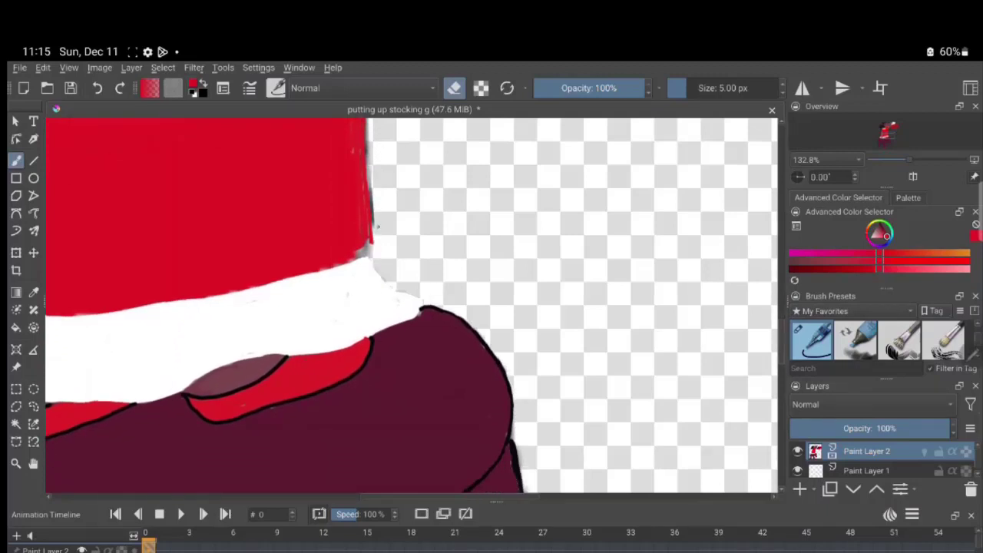
mouse_move(372, 185)
left_mouse_down()
mouse_move(374, 243)
mouse_move(374, 179)
left_mouse_up()
key("e")
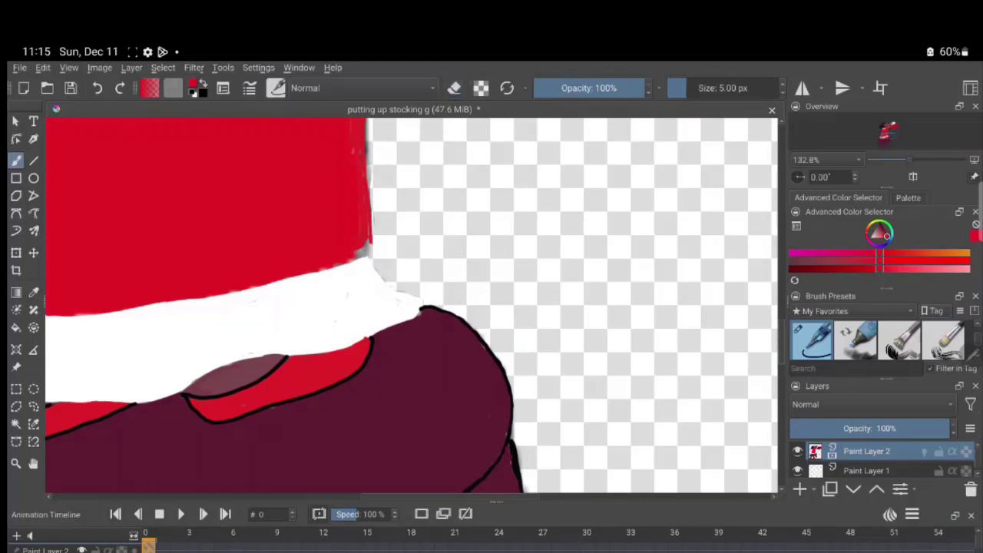
mouse_move(367, 236)
left_mouse_down()
mouse_move(367, 227)
mouse_move(368, 252)
left_mouse_up()
left_click_drag(417, 497, 722, 488)
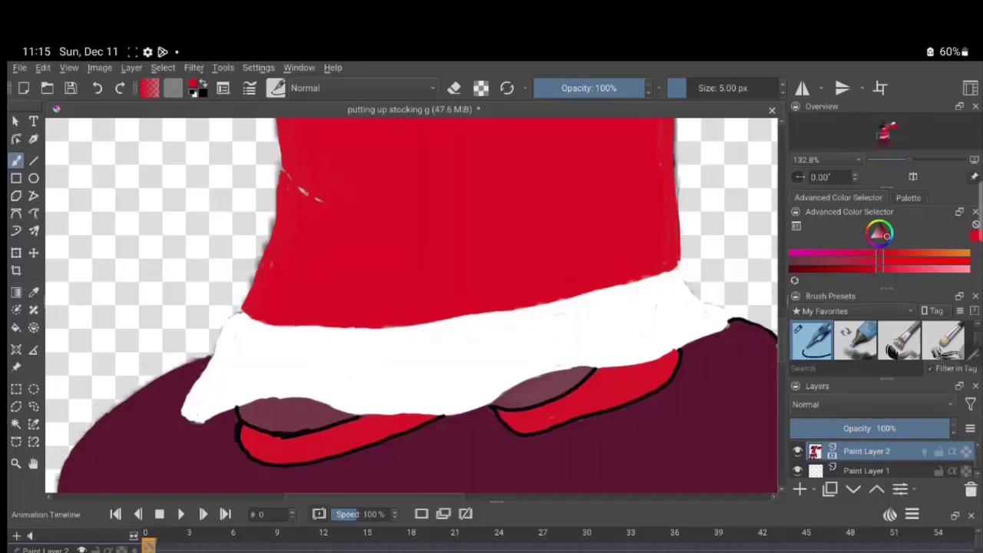
- Sample white from the collar trim and dot a single highlight into the eye
scroll(411, 307, "up", 10)
scroll(411, 307, "up", 2)
scroll(411, 307, "up", 2)
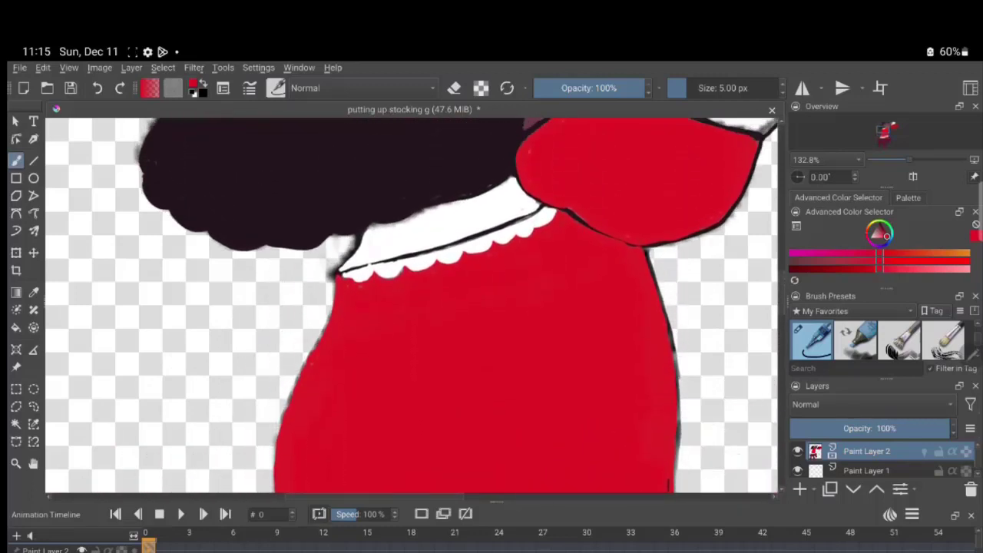
scroll(411, 308, "up", 4)
scroll(411, 307, "up", 2)
scroll(411, 307, "up", 2)
scroll(411, 307, "down", 3)
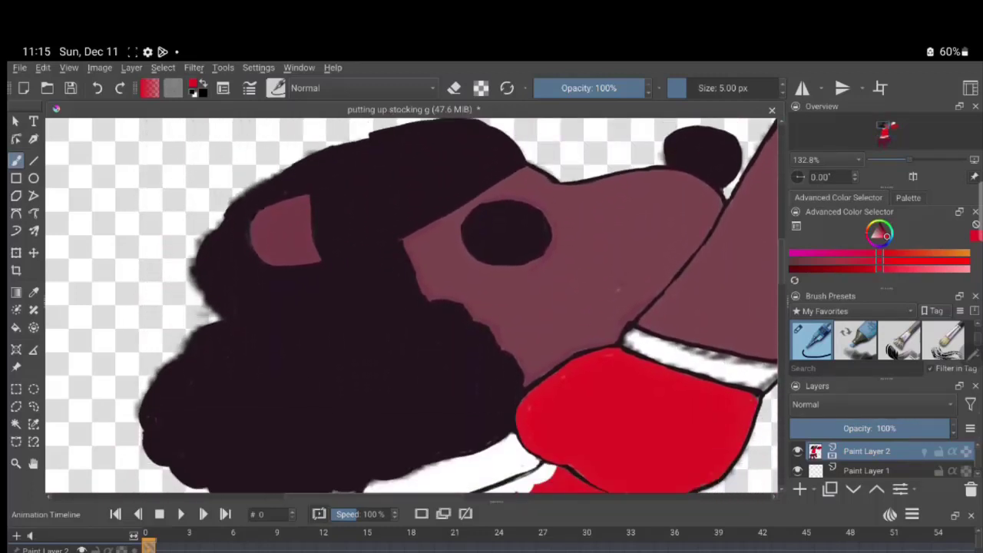
scroll(411, 308, "down", 2)
scroll(411, 307, "down", 1)
scroll(411, 307, "up", 3)
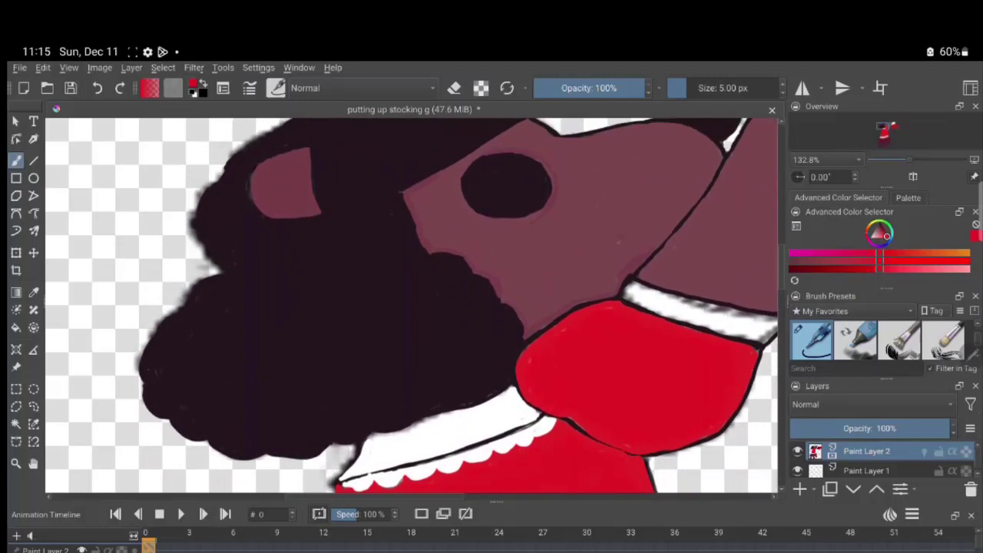
scroll(411, 307, "up", 1)
scroll(411, 307, "down", 2)
scroll(411, 307, "down", 1)
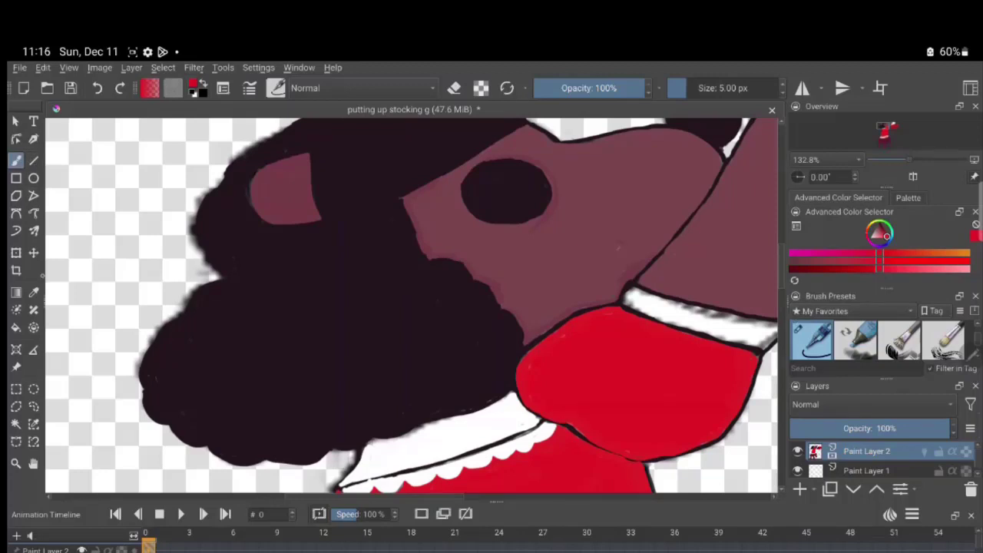
key("p")
left_click(439, 442)
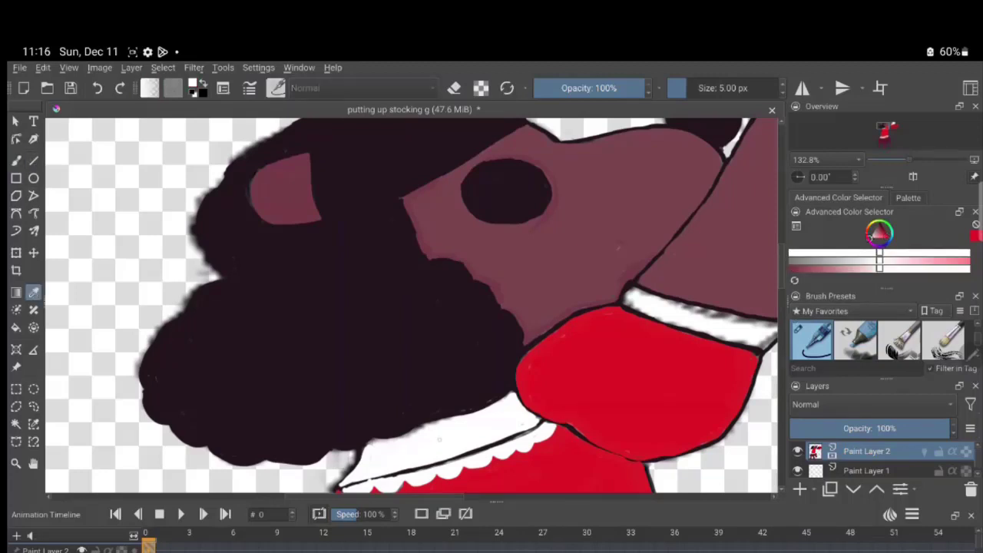
left_click(16, 160)
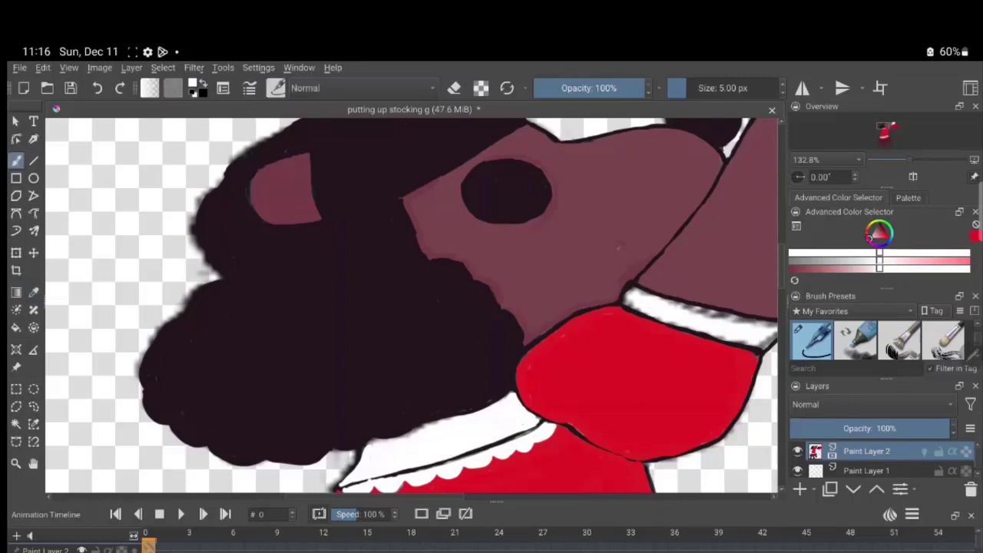
left_click(506, 174)
left_click(506, 175)
left_click(513, 172)
key("ctrl+z")
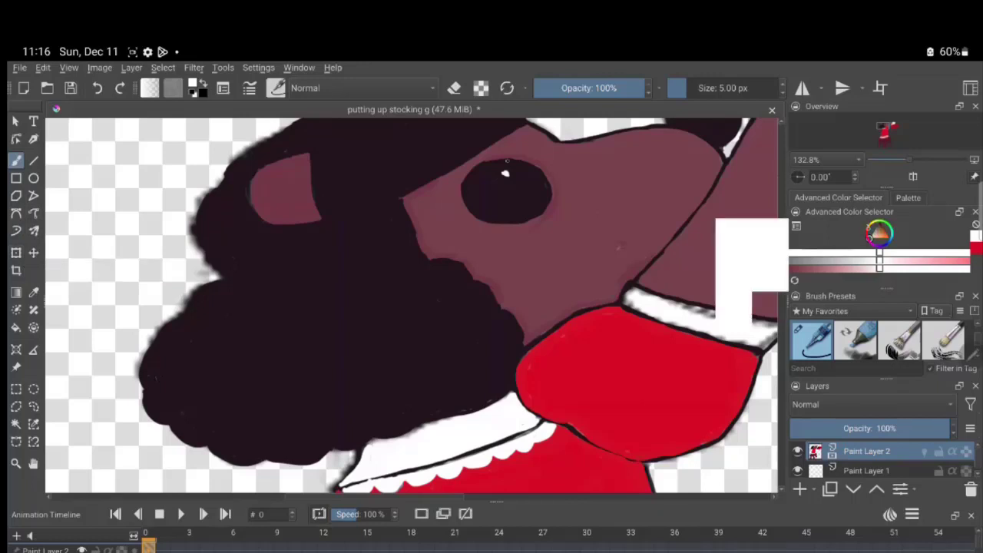
- Try reshaping the eye highlight with a black stroke, then undo it
left_click(876, 227)
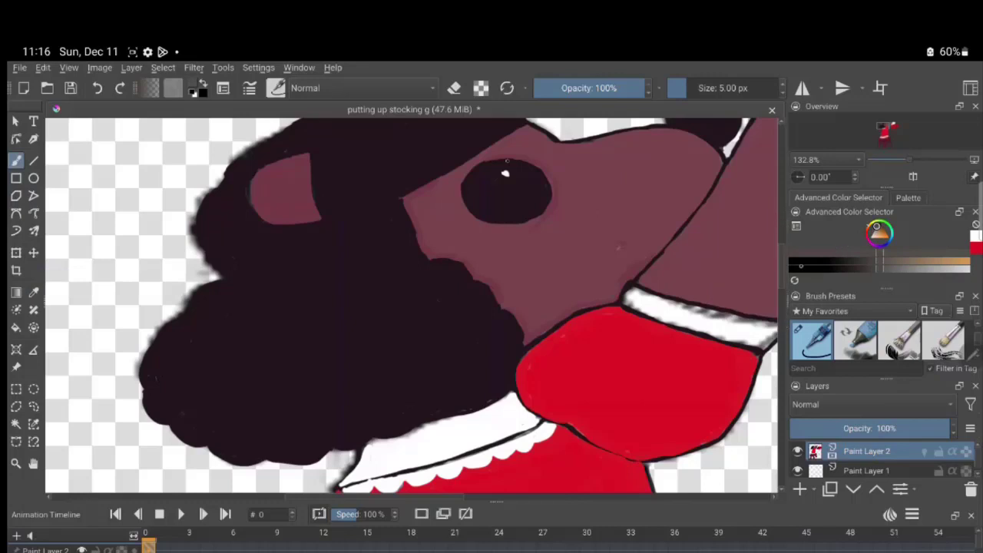
left_click(793, 260)
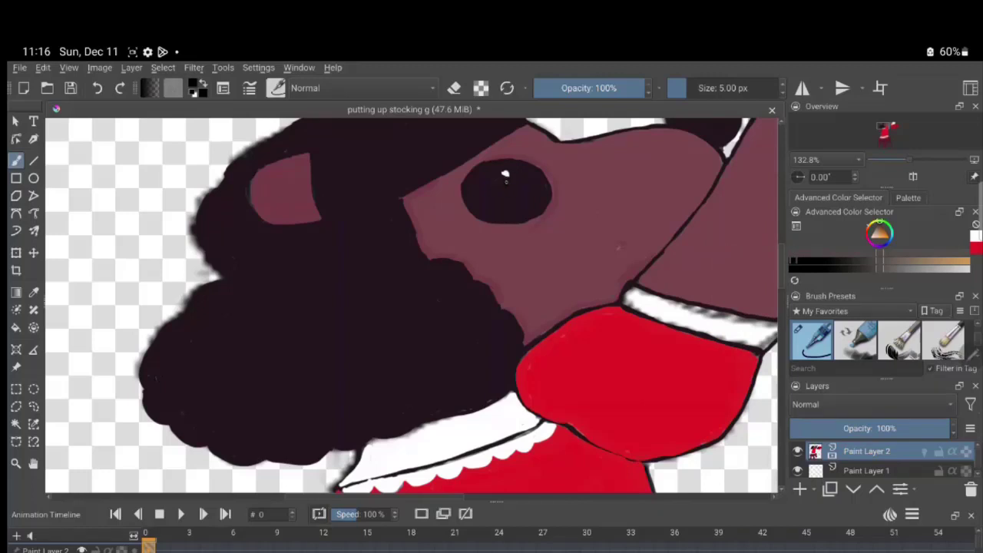
left_click_drag(504, 175, 505, 182)
key("ctrl+z")
- Sample the face's skin colour and paint strokes along the face edge
key("p")
left_click(510, 280)
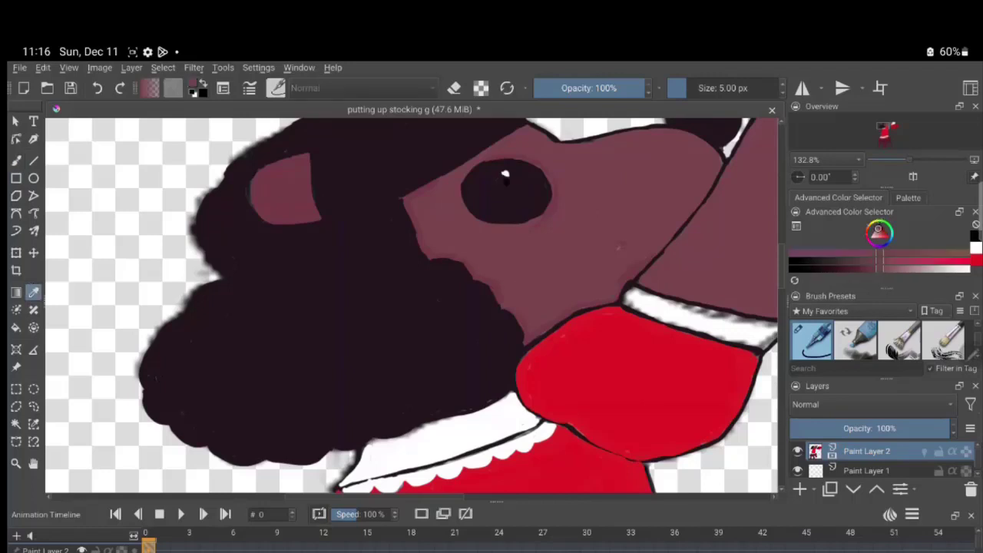
key("b")
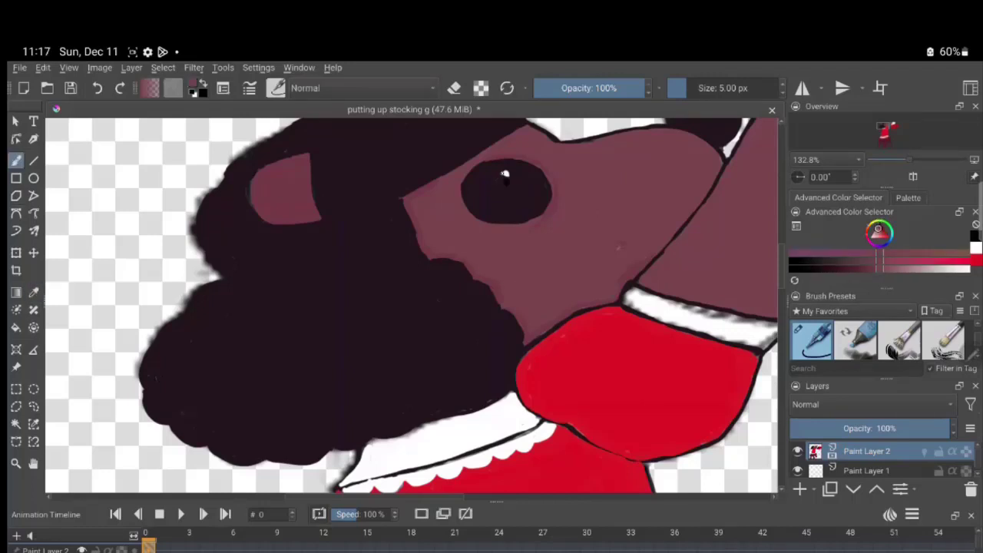
mouse_move(432, 252)
left_mouse_down()
mouse_move(435, 277)
mouse_move(470, 278)
left_mouse_up()
mouse_move(448, 274)
left_mouse_down()
mouse_move(465, 283)
mouse_move(465, 270)
left_mouse_up()
left_click(457, 258, "ctrl")
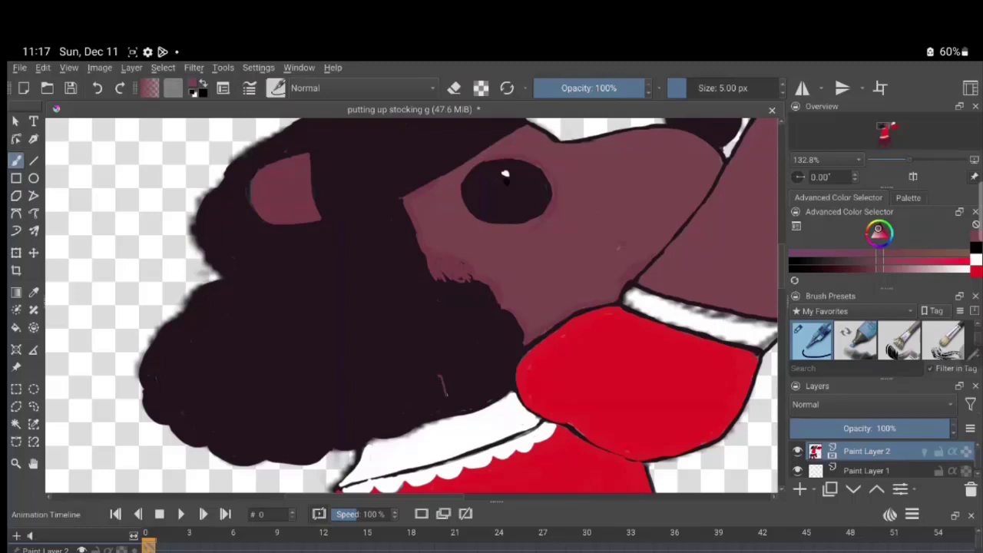
- Hatch a patch of skin colour over the dark hair below the face
mouse_move(436, 378)
left_mouse_down()
mouse_move(436, 409)
mouse_move(472, 394)
left_mouse_up()
mouse_move(447, 407)
left_mouse_down()
mouse_move(505, 389)
mouse_move(487, 397)
left_mouse_up()
mouse_move(443, 376)
left_mouse_down()
mouse_move(442, 401)
mouse_move(438, 392)
mouse_move(432, 402)
left_mouse_up()
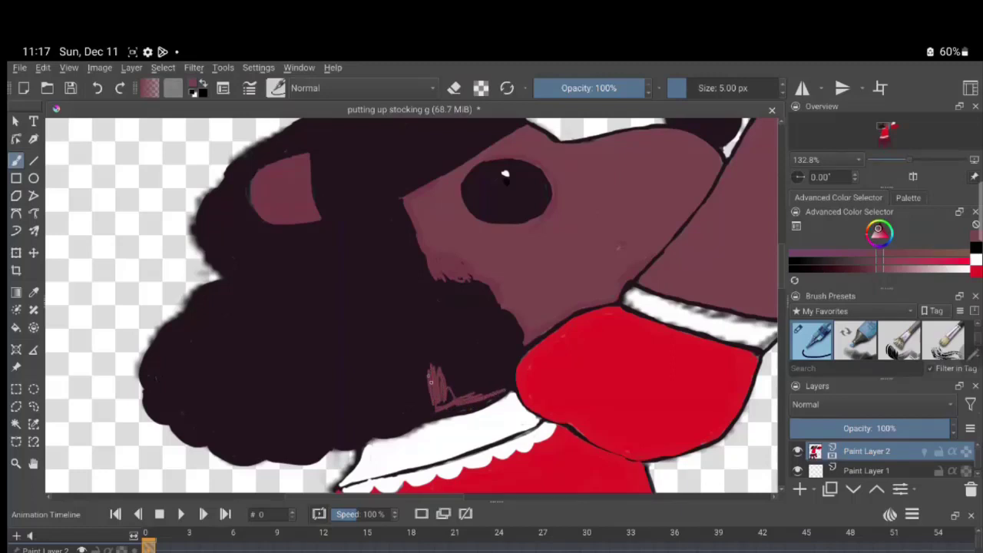
left_click_drag(400, 371, 384, 419)
left_click_drag(382, 422, 435, 407)
left_click_drag(424, 412, 452, 401)
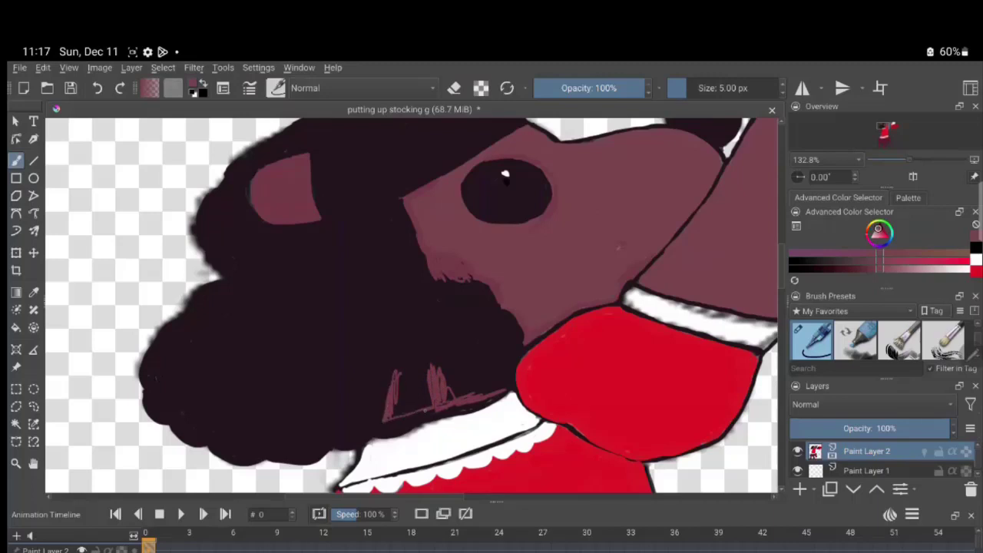
left_click_drag(395, 419, 429, 411)
left_click_drag(415, 416, 456, 408)
mouse_move(391, 417)
left_mouse_down()
mouse_move(431, 398)
mouse_move(428, 367)
mouse_move(468, 373)
left_mouse_up()
left_click_drag(423, 401, 484, 379)
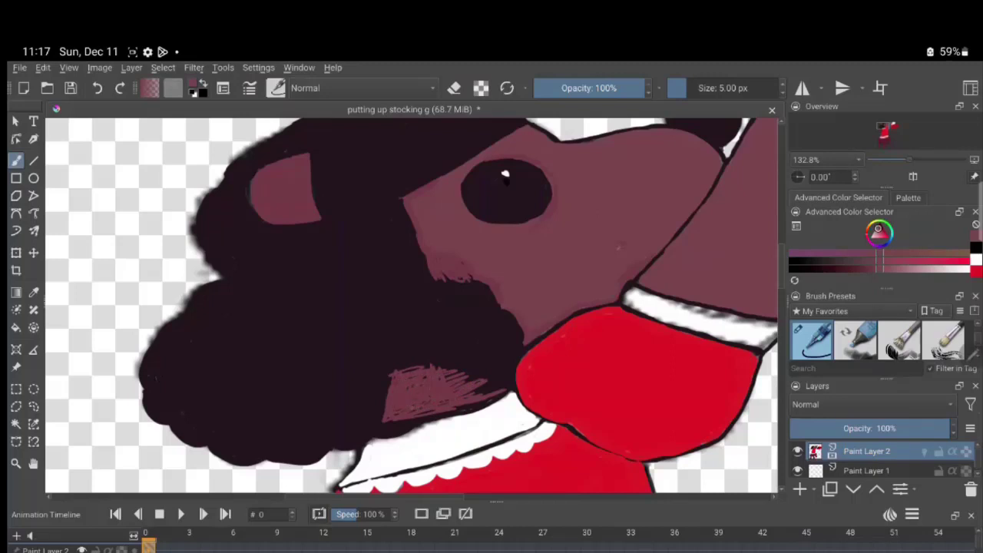
left_click_drag(459, 400, 512, 360)
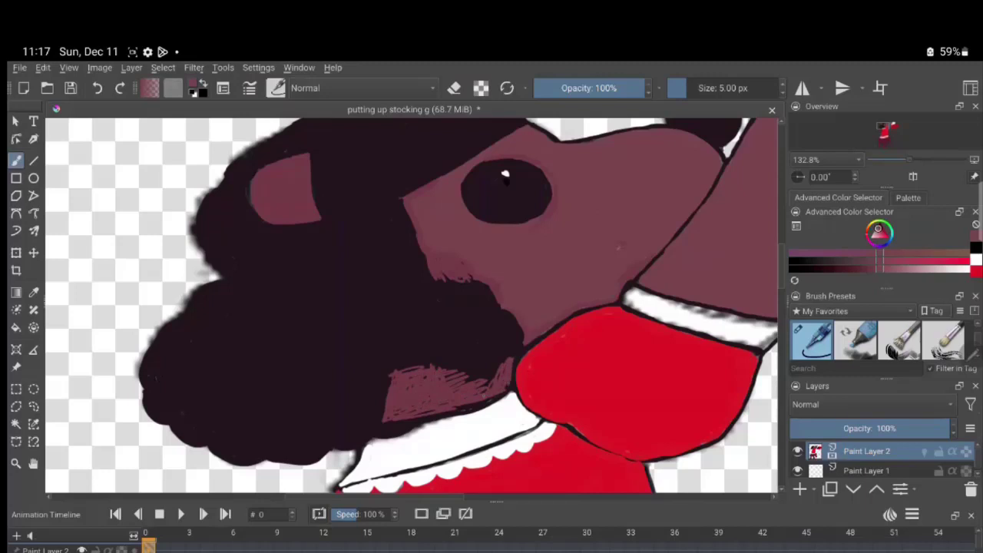
mouse_move(464, 384)
left_mouse_down()
mouse_move(496, 368)
mouse_move(488, 366)
left_mouse_up()
- Paint skin-colour strokes over the left side of the dark beard
mouse_move(407, 302)
left_mouse_down()
mouse_move(426, 261)
mouse_move(394, 367)
left_mouse_up()
mouse_move(397, 331)
left_mouse_down()
mouse_move(391, 375)
mouse_move(399, 370)
left_mouse_up()
left_click_drag(414, 317, 407, 370)
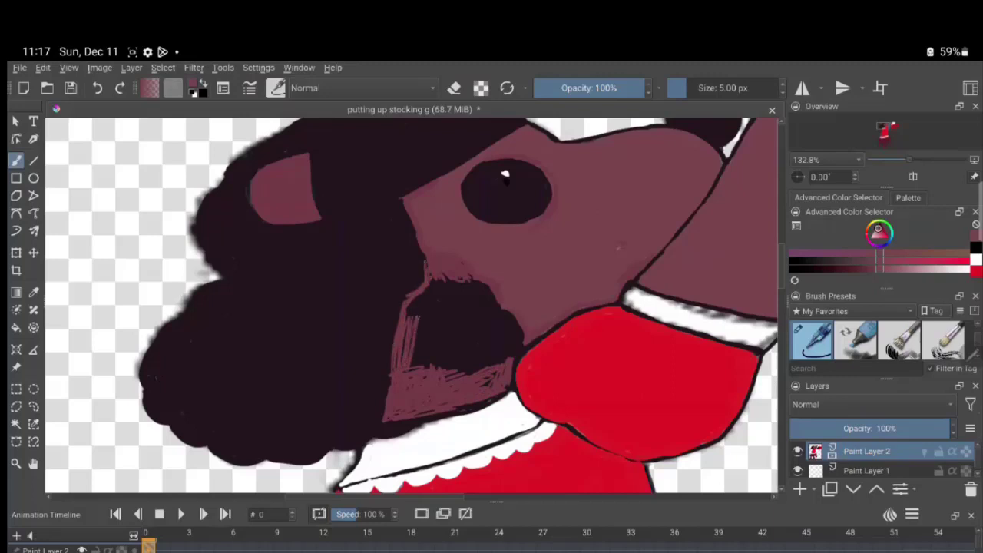
mouse_move(421, 292)
left_mouse_down()
mouse_move(412, 325)
mouse_move(409, 313)
left_mouse_up()
left_click_drag(430, 278, 426, 290)
left_click_drag(427, 329, 413, 374)
left_click_drag(438, 301, 422, 367)
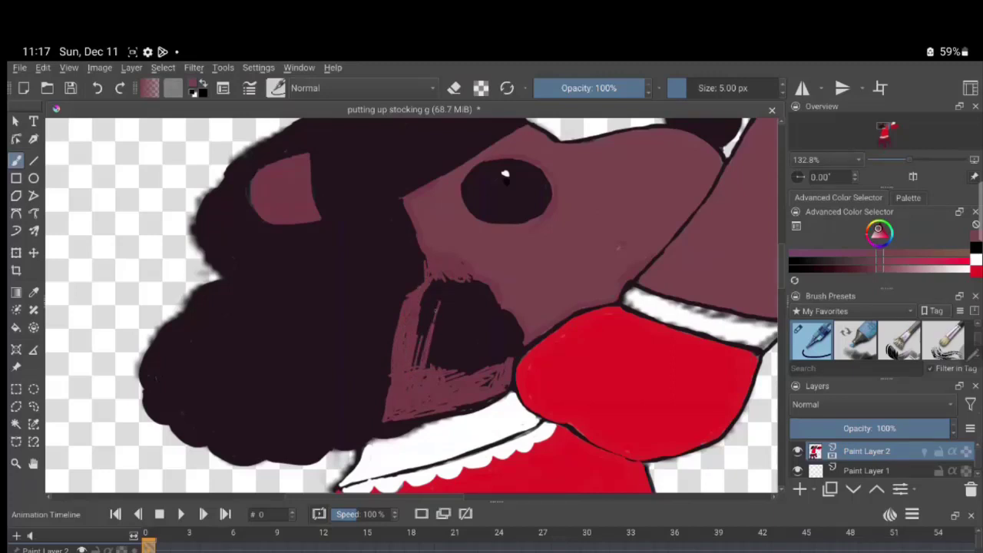
mouse_move(444, 281)
left_mouse_down()
mouse_move(423, 355)
mouse_move(421, 320)
mouse_move(446, 330)
left_mouse_up()
- Extend the hatching across the beard by the red collar and over the mouth
mouse_move(476, 281)
left_mouse_down()
mouse_move(455, 333)
mouse_move(468, 327)
mouse_move(472, 338)
left_mouse_up()
mouse_move(499, 302)
left_mouse_down()
mouse_move(481, 346)
mouse_move(487, 354)
left_mouse_up()
mouse_move(520, 318)
left_mouse_down()
mouse_move(490, 361)
mouse_move(510, 356)
left_mouse_up()
mouse_move(523, 321)
left_mouse_down()
mouse_move(510, 340)
mouse_move(493, 341)
left_mouse_up()
left_click_drag(501, 307, 476, 329)
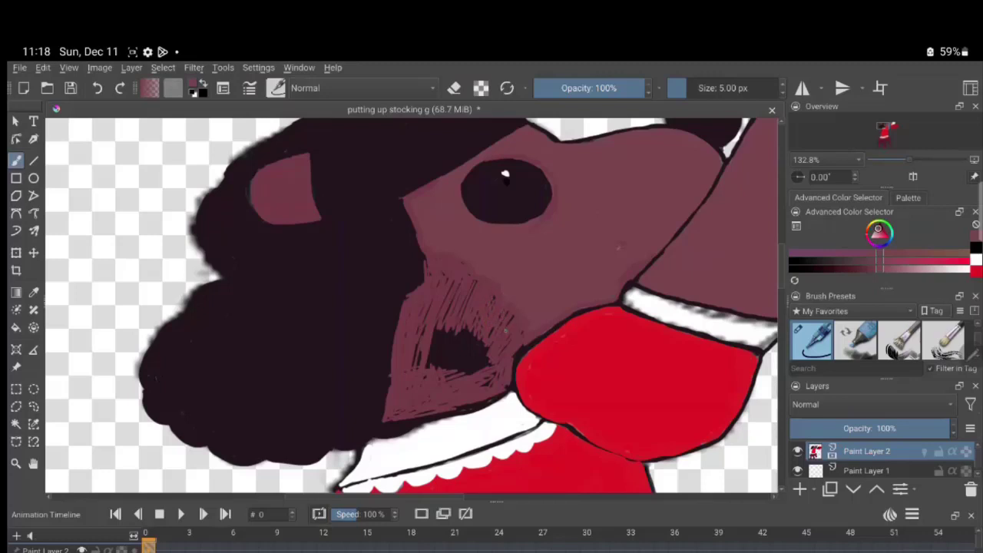
left_click_drag(483, 336, 471, 362)
left_click_drag(471, 331, 458, 375)
mouse_move(481, 338)
left_mouse_down()
mouse_move(469, 372)
mouse_move(492, 361)
mouse_move(453, 393)
mouse_move(419, 403)
mouse_move(425, 358)
mouse_move(444, 323)
mouse_move(460, 322)
mouse_move(417, 336)
mouse_move(491, 324)
mouse_move(440, 274)
mouse_move(486, 346)
mouse_move(502, 325)
left_mouse_up()
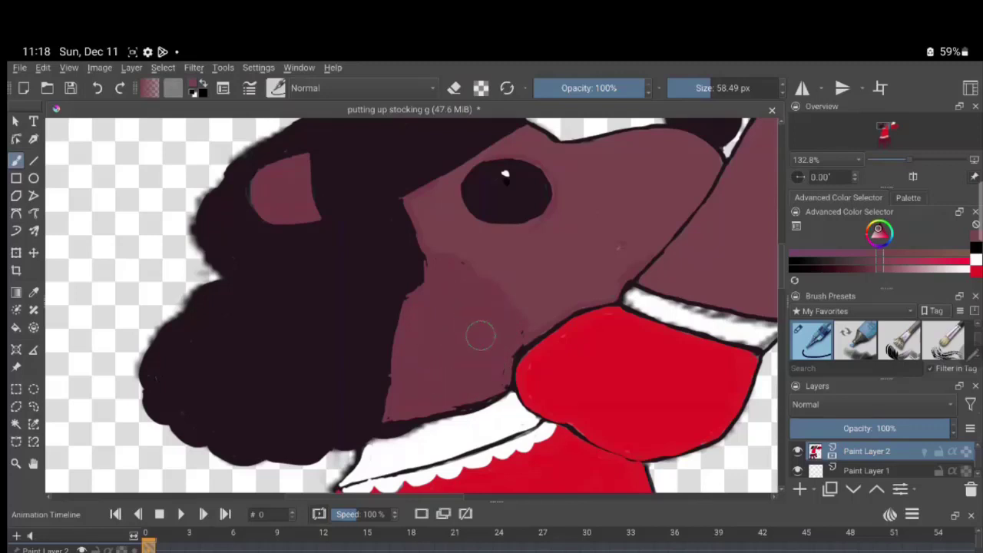
- Fill the lighter face patch with the surrounding mauve skin colour
left_click(33, 291)
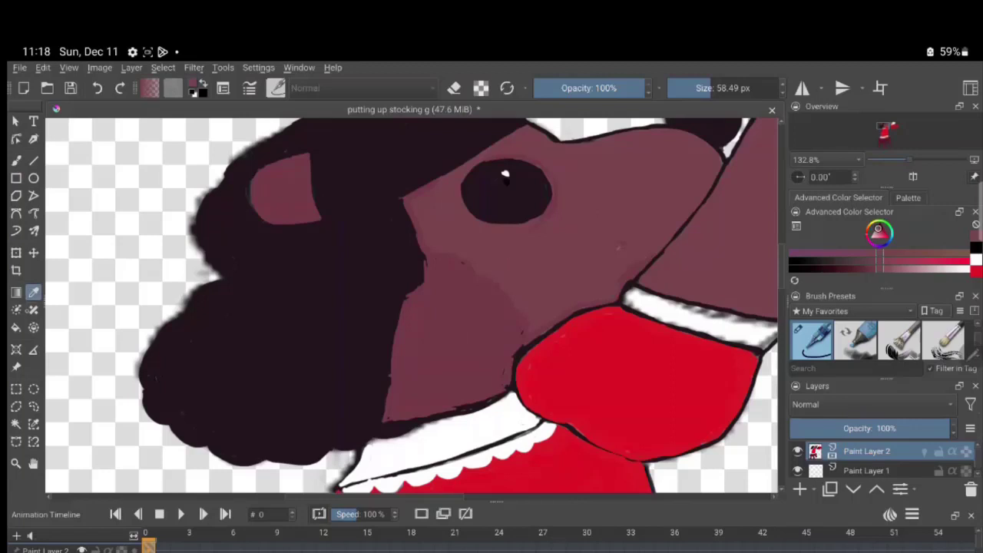
left_click(16, 327)
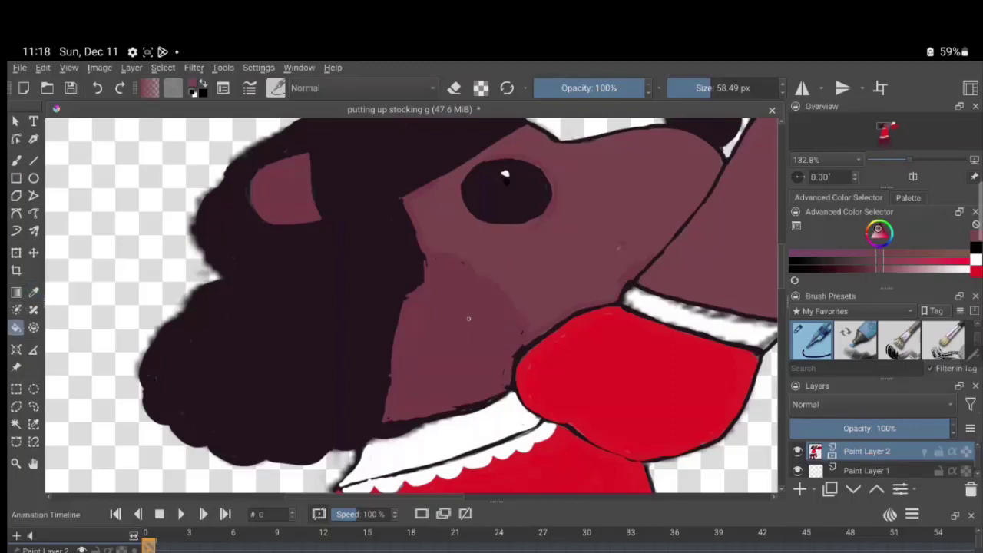
left_click(453, 341)
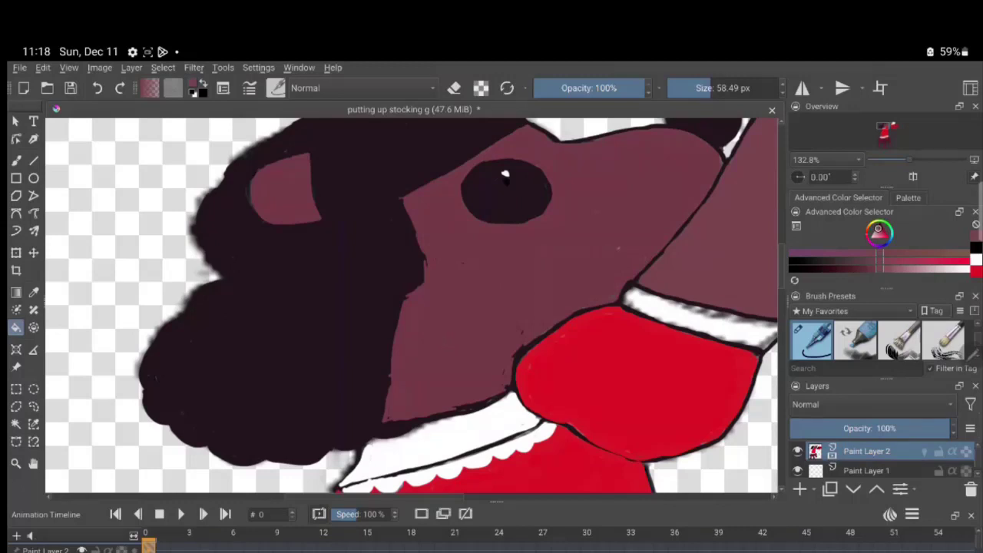
left_click(33, 291)
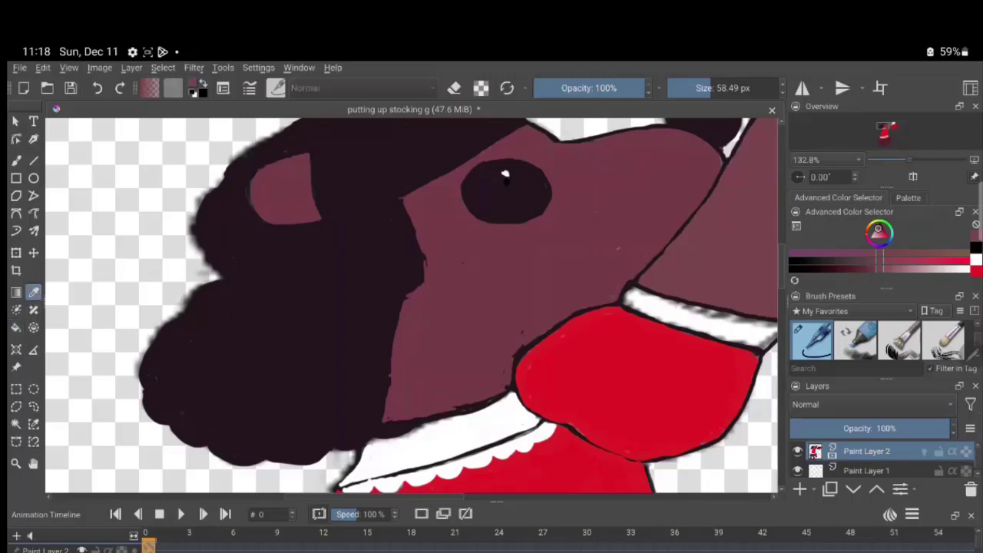
left_click(16, 327)
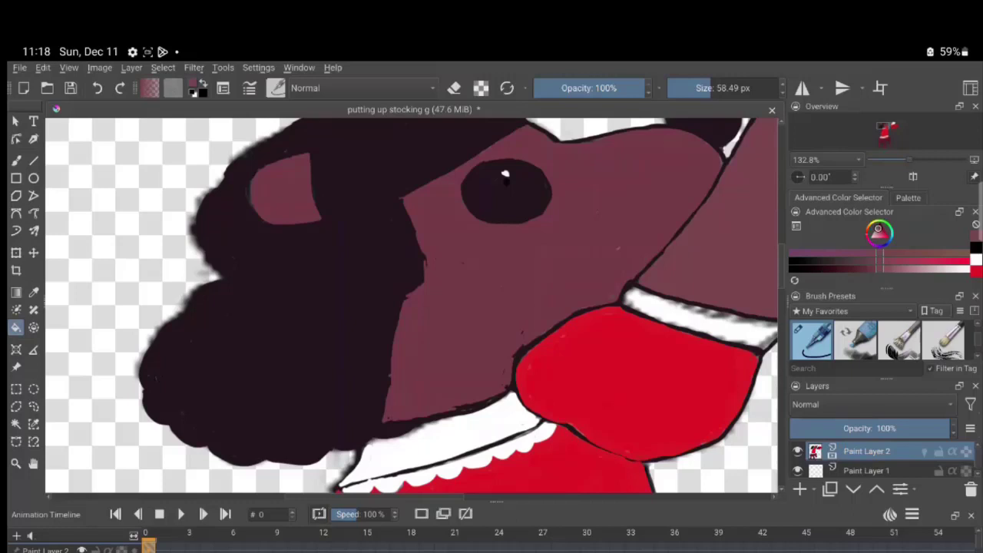
- Sample white from the drawing and return to the freehand brush
left_click(33, 292)
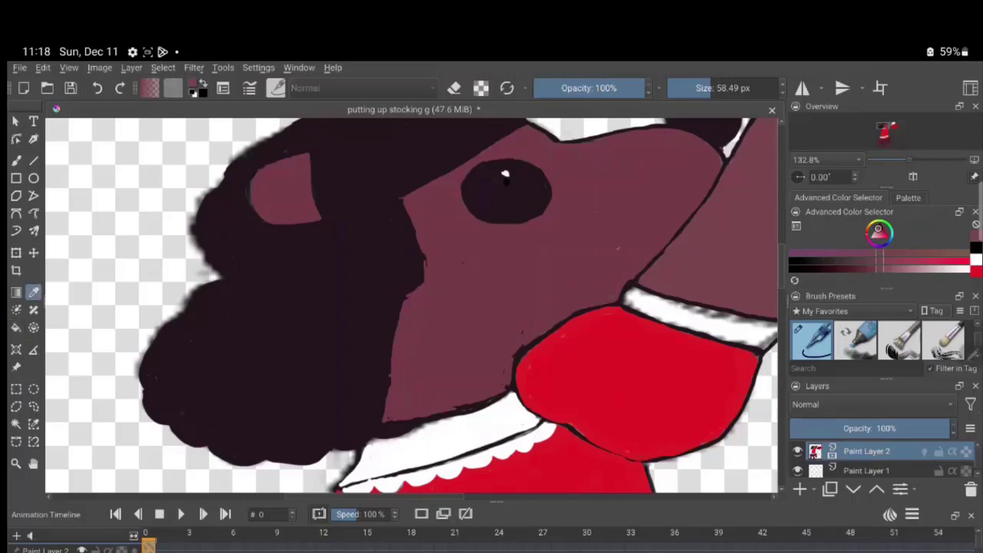
left_click(504, 175)
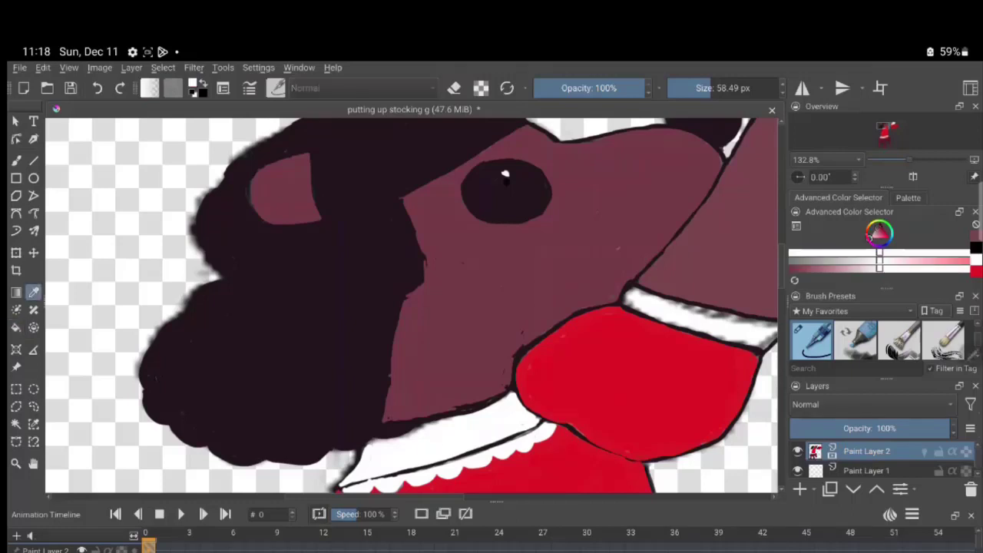
key("b")
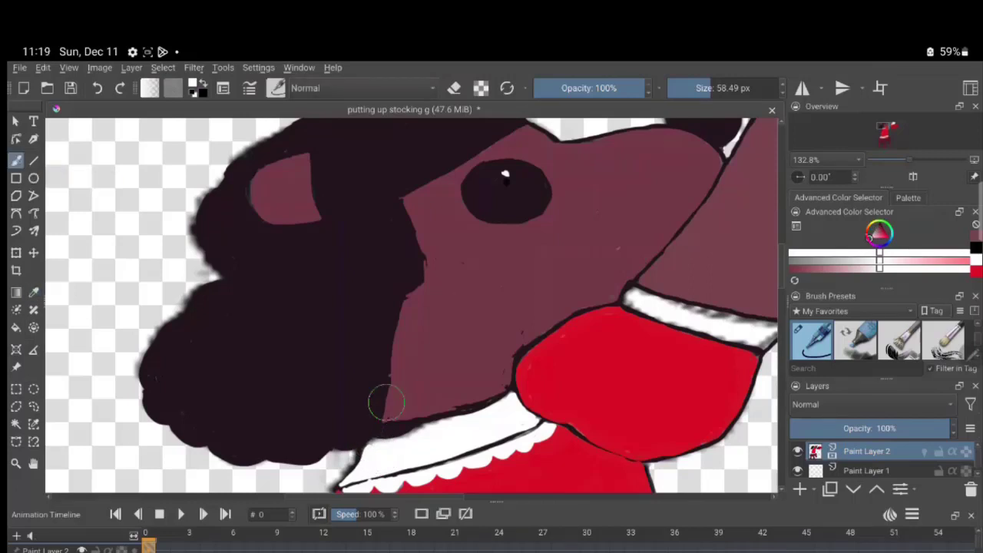
- Paint white along the collar edge with a 6.26 px brush, then erase stray hair above it
left_click_drag(689, 88, 680, 88)
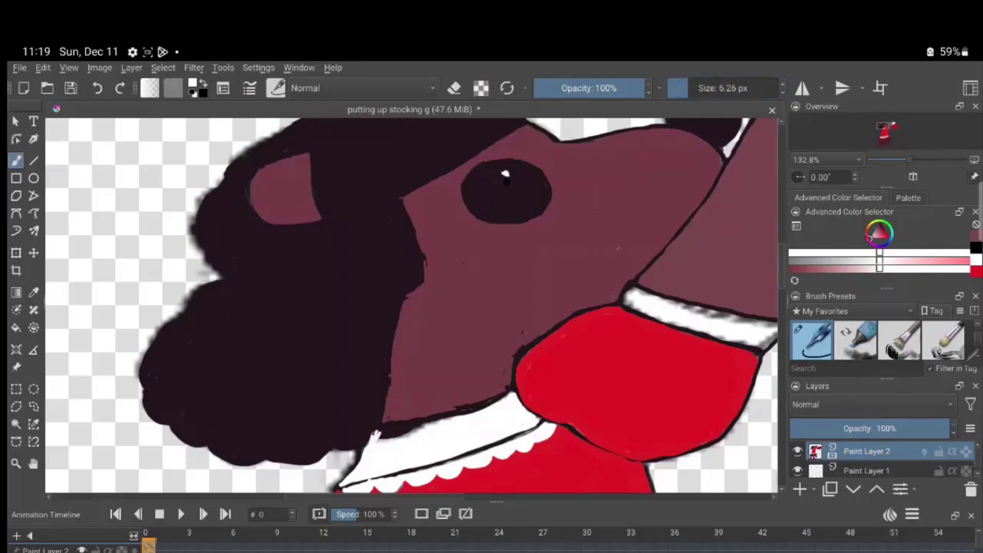
mouse_move(377, 428)
left_mouse_down()
mouse_move(503, 398)
mouse_move(382, 425)
mouse_move(500, 396)
mouse_move(380, 441)
left_mouse_up()
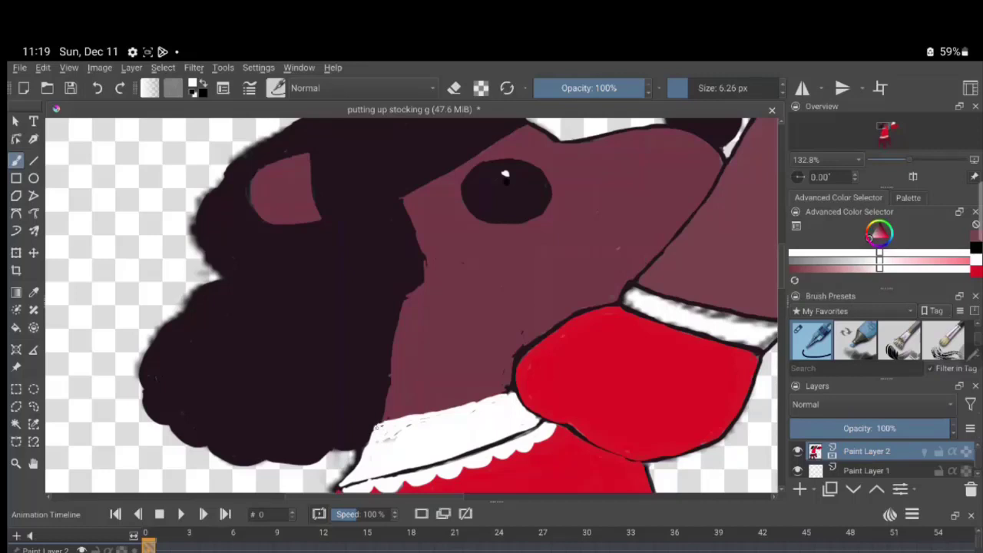
key("x")
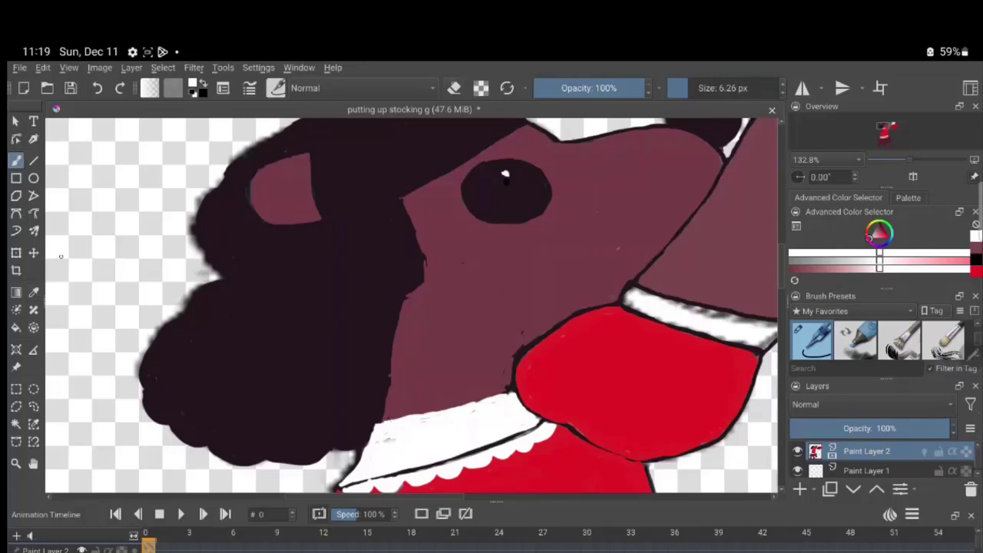
key("e")
mouse_move(392, 387)
left_mouse_down()
mouse_move(395, 413)
mouse_move(381, 422)
mouse_move(385, 412)
mouse_move(395, 418)
left_mouse_up()
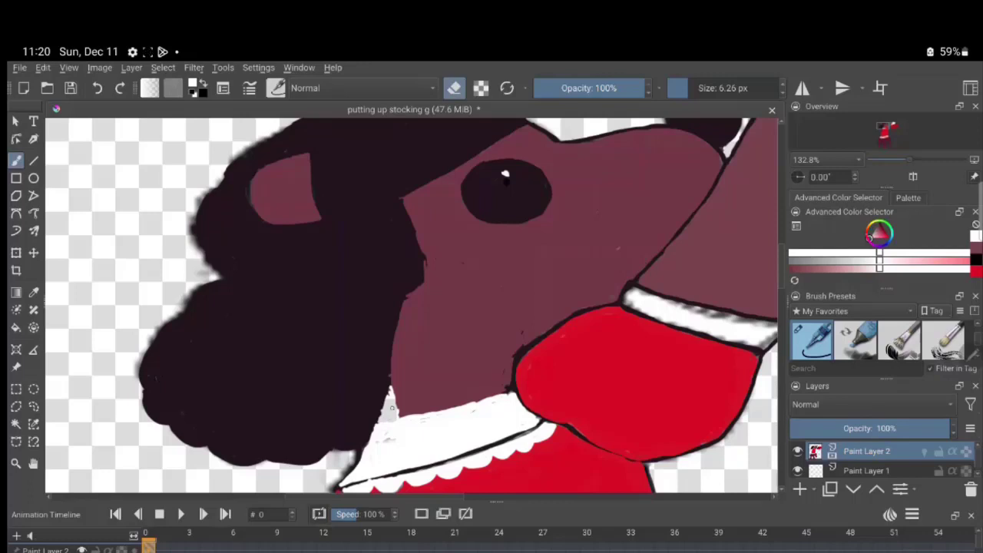
- With a 25.96 px brush, paint the collar's lower-left notch white
left_click_drag(688, 87, 708, 88)
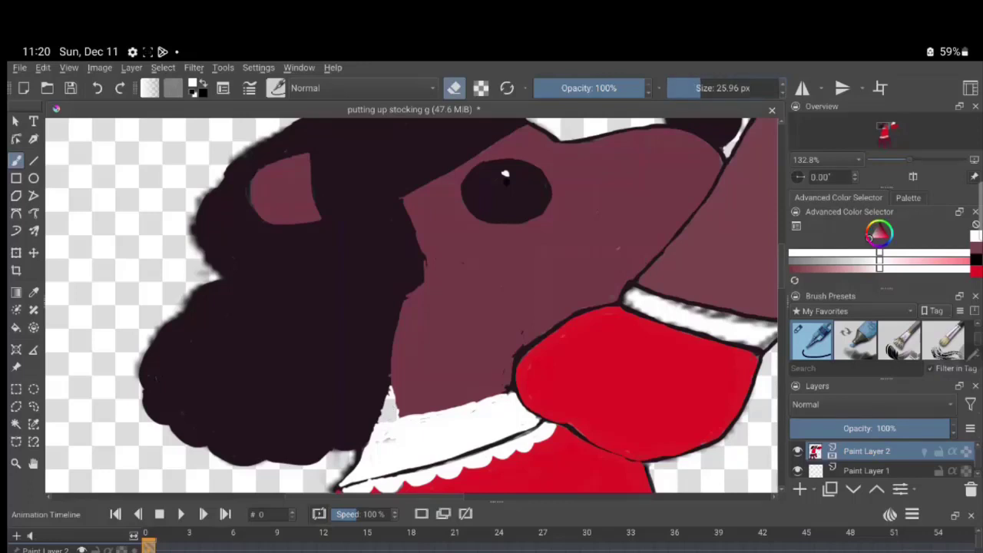
mouse_move(384, 421)
left_mouse_down()
mouse_move(382, 431)
mouse_move(393, 407)
left_mouse_up()
mouse_move(369, 456)
left_mouse_down()
mouse_move(351, 472)
mouse_move(390, 398)
mouse_move(390, 414)
mouse_move(338, 477)
mouse_move(343, 447)
left_mouse_up()
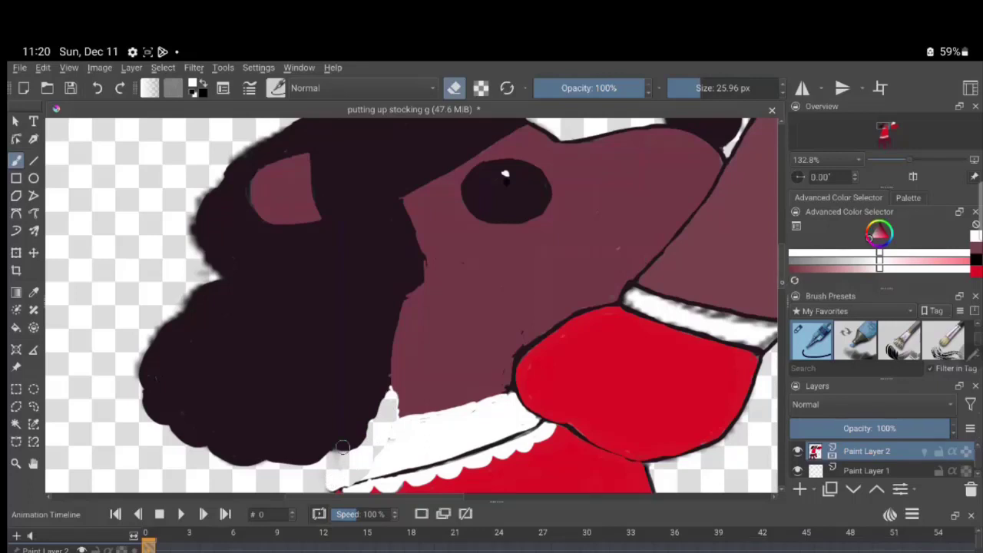
scroll(343, 447, "down", 3)
scroll(342, 384, "down", 3)
scroll(343, 322, "down", 3)
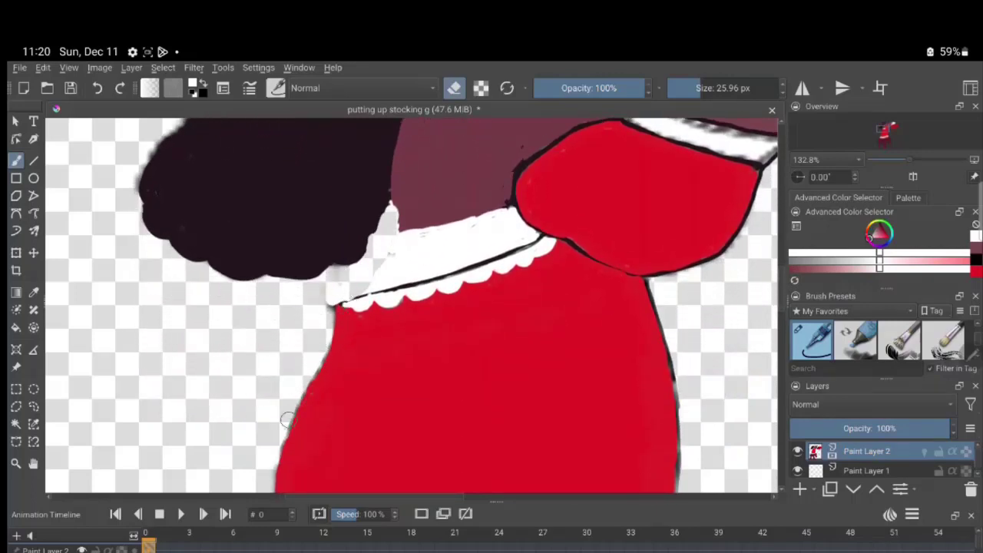
- Erase along the red body's left edge, then reset to black painting
mouse_move(275, 442)
left_mouse_down()
mouse_move(343, 345)
mouse_move(357, 299)
mouse_move(326, 353)
mouse_move(329, 302)
mouse_move(315, 343)
left_mouse_up()
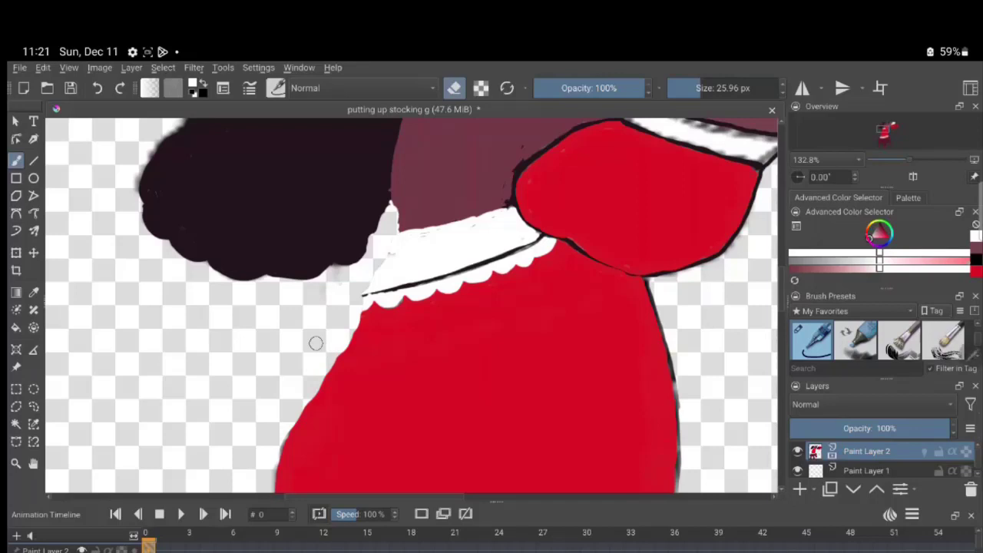
key("d")
key("e")
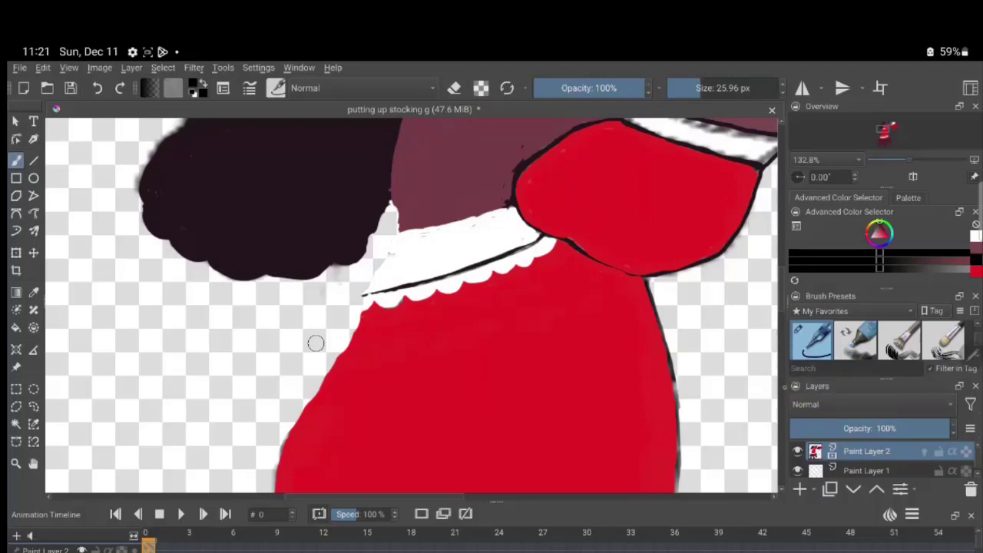
- Bring the head and hair into view and set the brush to about 8.5 px
scroll(315, 343, "down", 5)
scroll(316, 343, "down", 5)
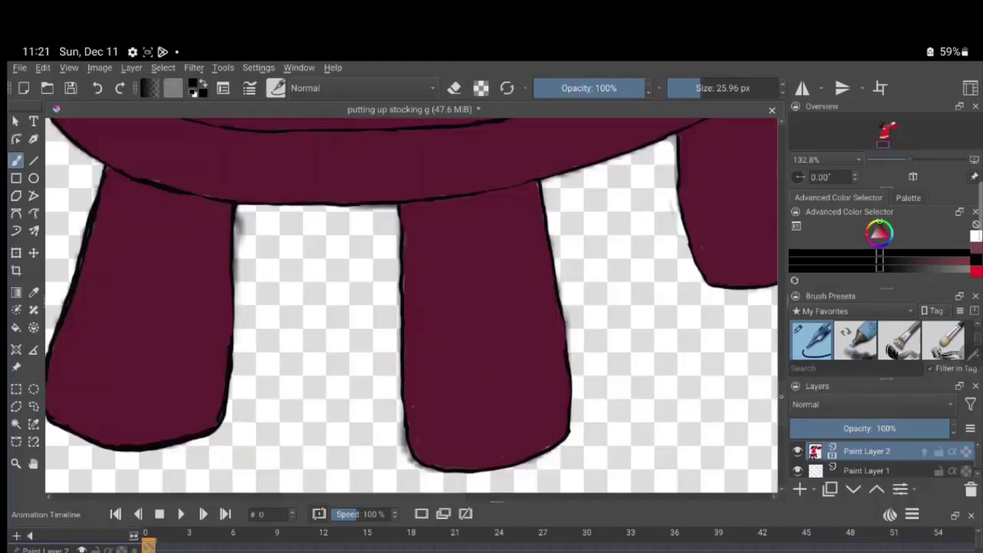
scroll(411, 306, "up", 5)
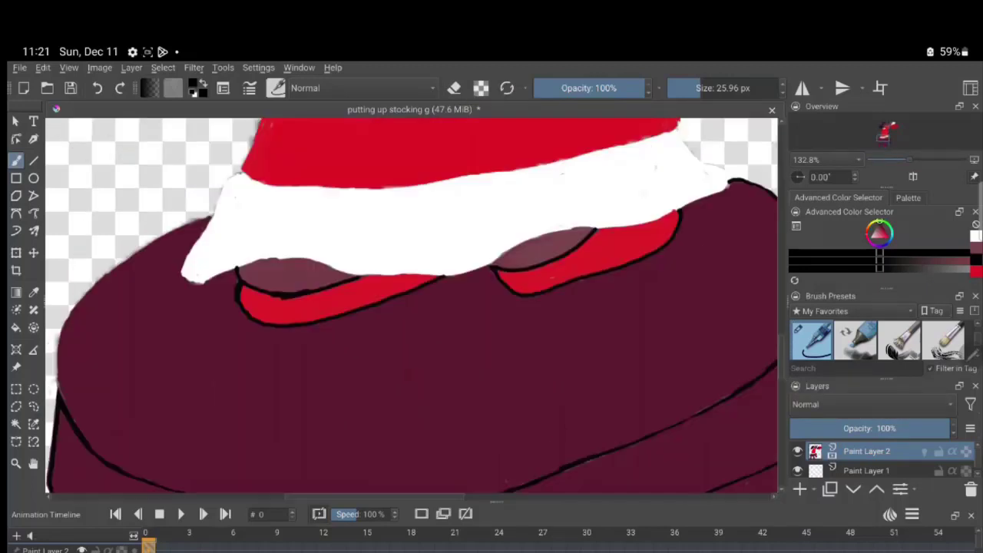
scroll(411, 306, "up", 5)
scroll(316, 443, "up", 5)
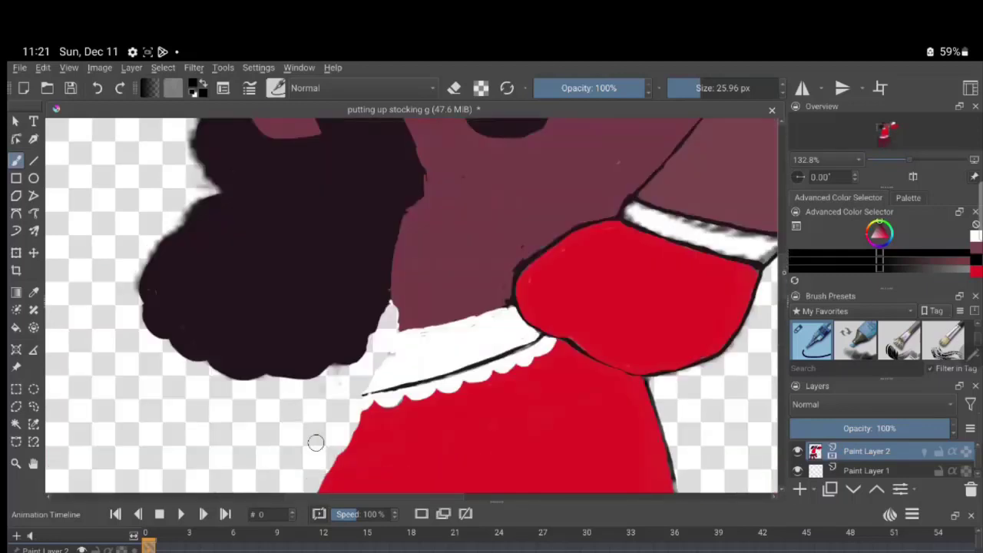
scroll(315, 442, "up", 5)
scroll(316, 442, "up", 3)
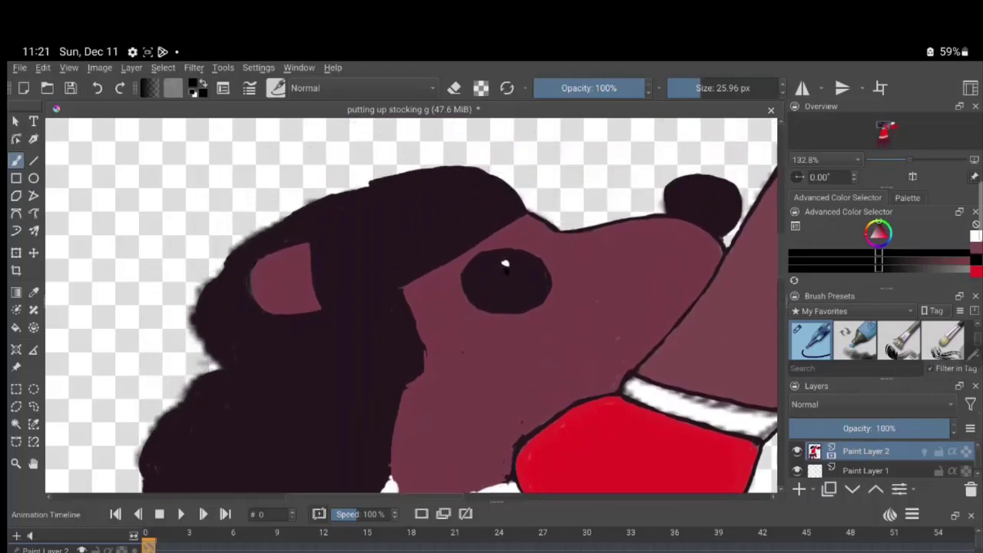
scroll(456, 306, "down", 2)
scroll(455, 306, "up", 2)
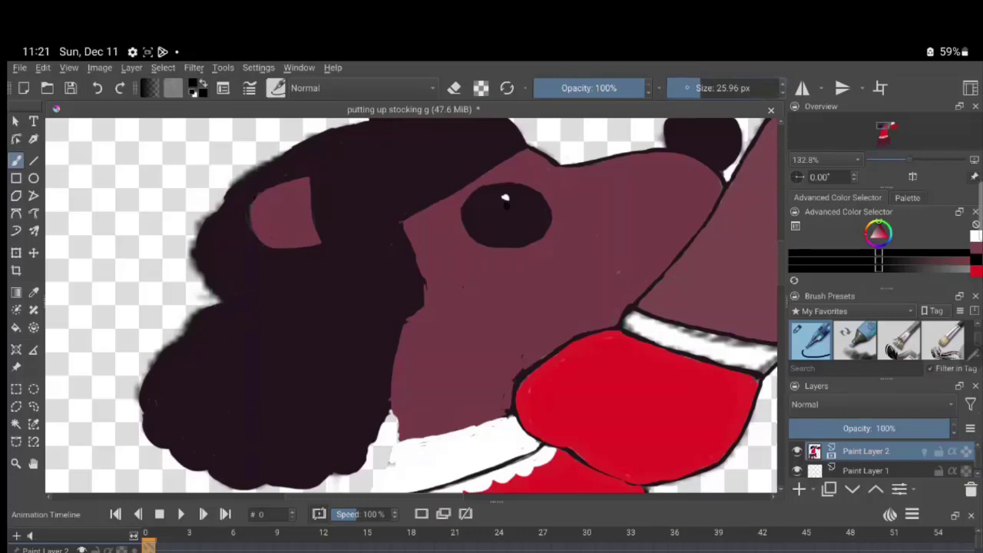
left_click_drag(692, 88, 682, 88)
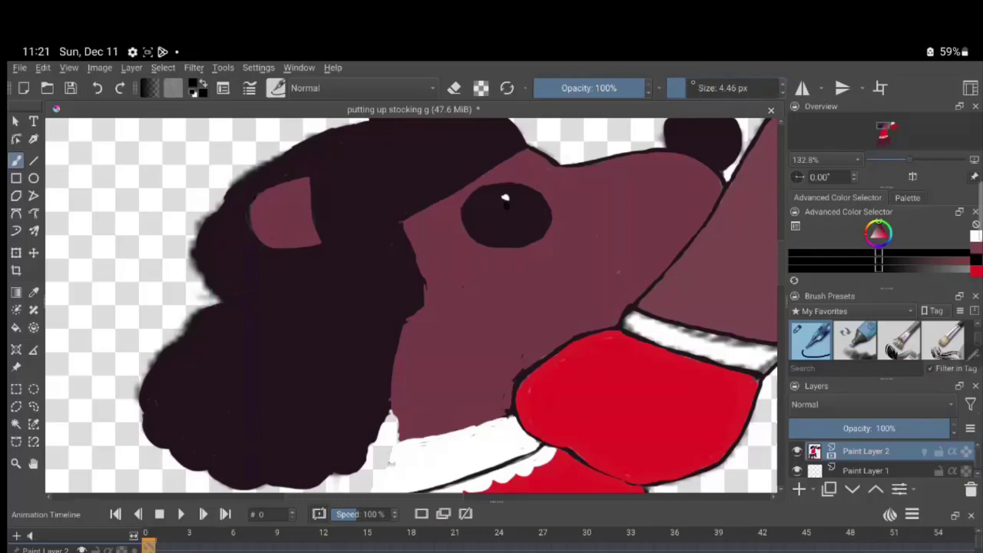
mouse_move(685, 87)
left_mouse_down()
mouse_move(695, 88)
mouse_move(686, 87)
left_mouse_up()
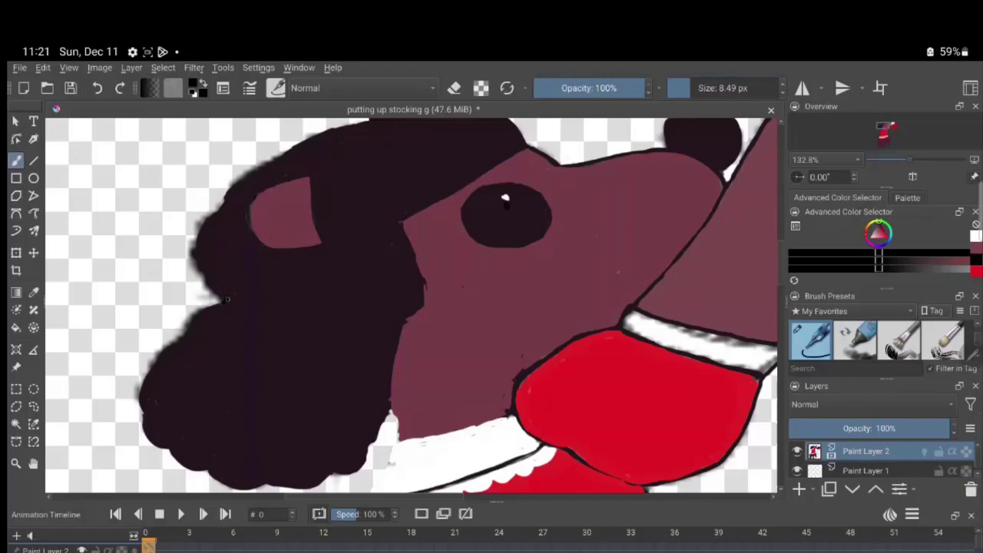
- Trace black outlines along the hair's upper-left edge, the fur edge and the head's left side
mouse_move(234, 299)
left_mouse_down()
mouse_move(342, 329)
mouse_move(379, 383)
mouse_move(377, 422)
mouse_move(354, 465)
mouse_move(309, 487)
mouse_move(238, 489)
mouse_move(185, 469)
mouse_move(182, 455)
mouse_move(144, 430)
mouse_move(138, 384)
mouse_move(181, 338)
left_mouse_up()
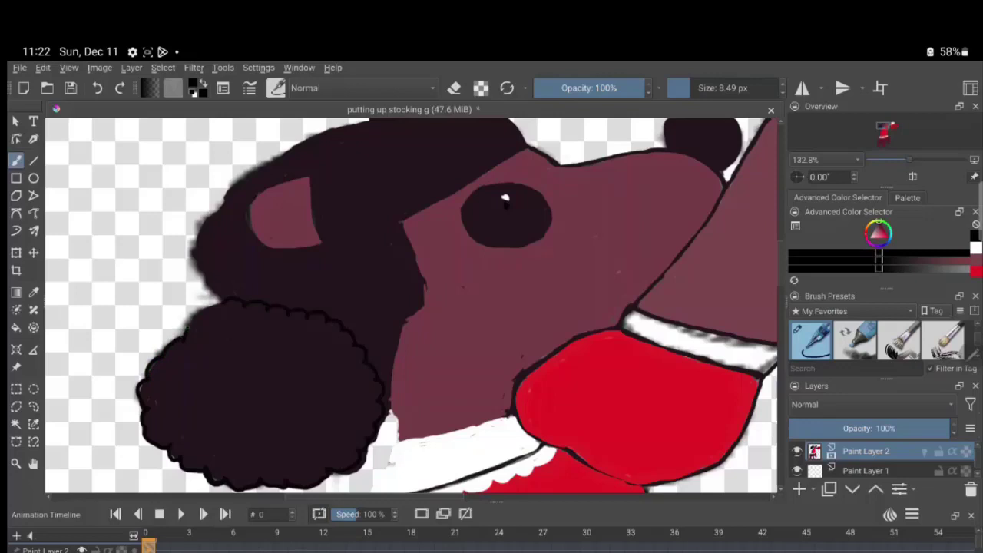
mouse_move(186, 327)
left_mouse_down()
mouse_move(206, 298)
mouse_move(225, 298)
left_mouse_up()
left_click_drag(377, 386, 400, 332)
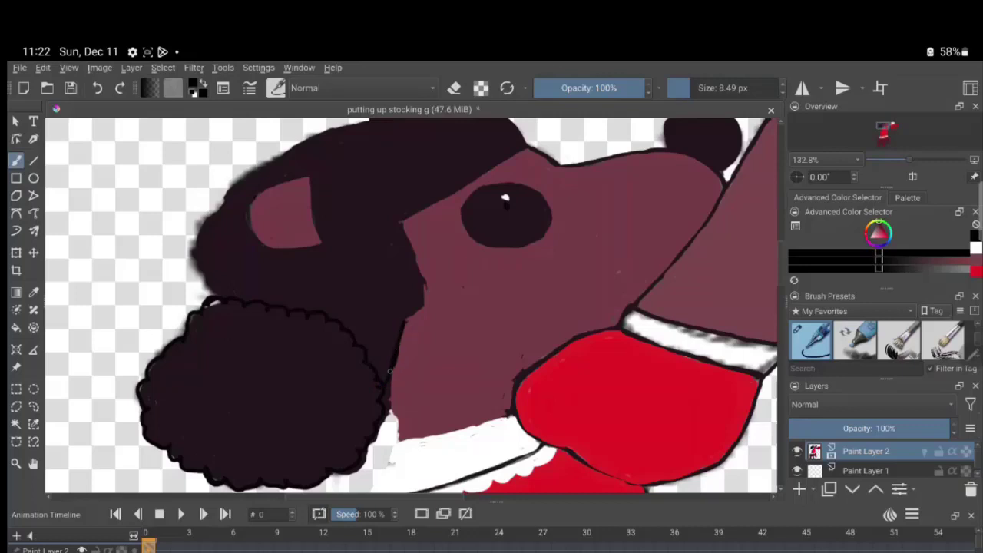
mouse_move(385, 380)
left_mouse_down()
mouse_move(421, 277)
mouse_move(399, 223)
mouse_move(428, 297)
mouse_move(419, 318)
left_mouse_up()
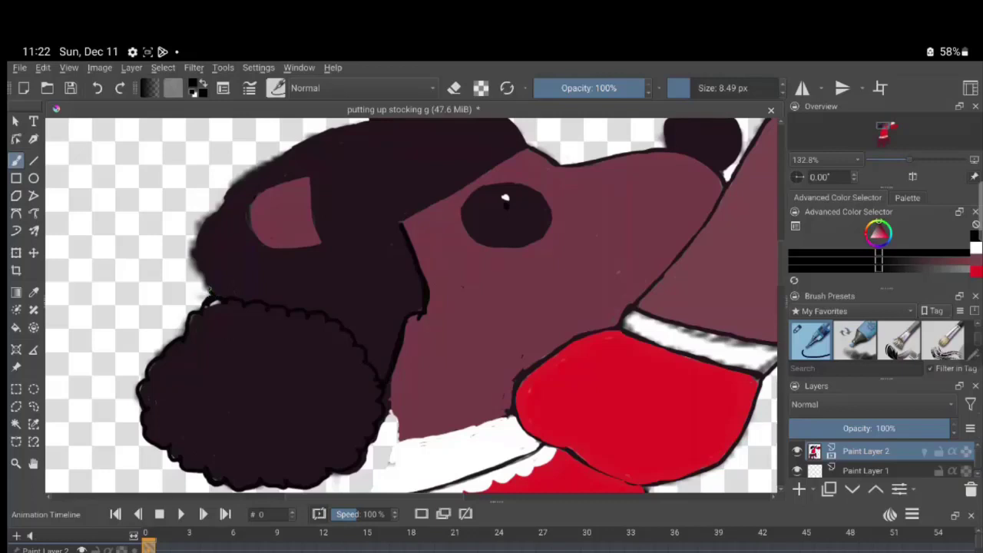
mouse_move(204, 275)
left_mouse_down()
mouse_move(192, 262)
mouse_move(198, 221)
mouse_move(234, 180)
mouse_move(323, 135)
left_mouse_up()
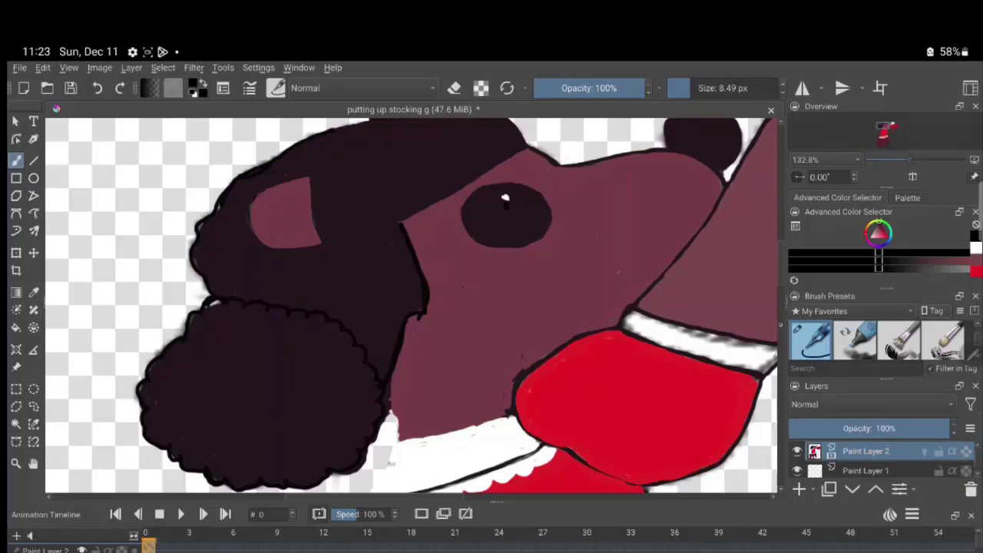
scroll(411, 308, "up", 3)
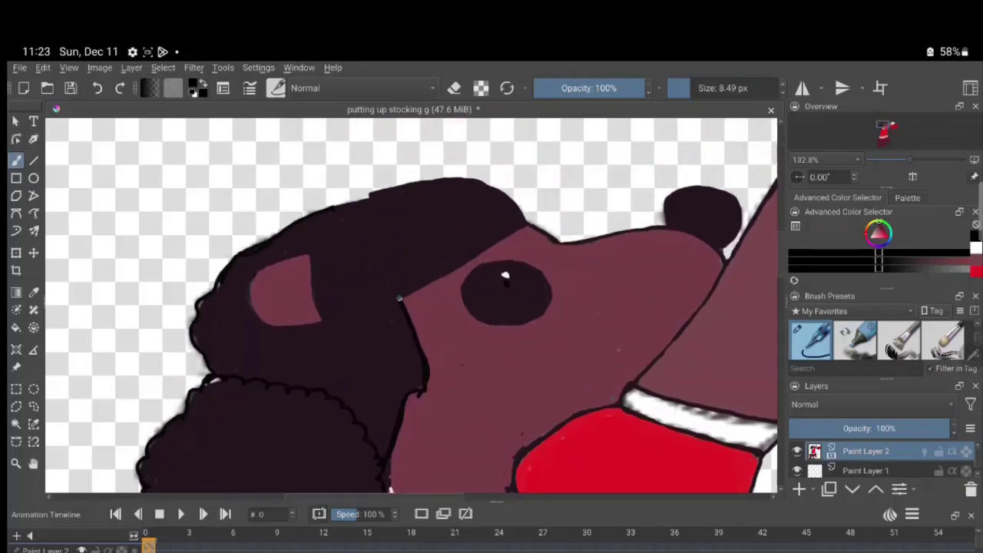
- Draw black outlines along the hat's side, hat-face border, hat top and snout top
mouse_move(400, 298)
left_mouse_down()
mouse_move(369, 205)
mouse_move(323, 208)
left_mouse_up()
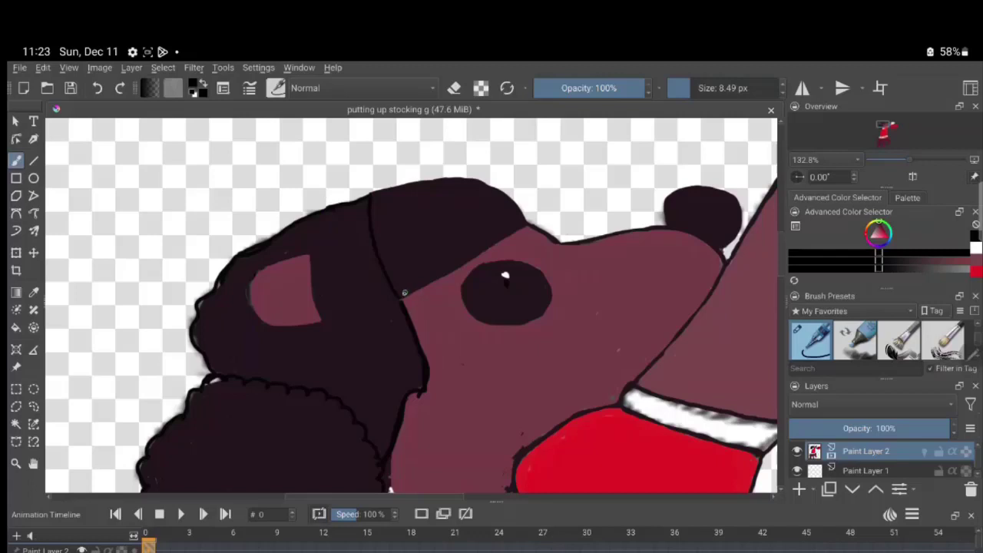
left_click_drag(397, 297, 530, 219)
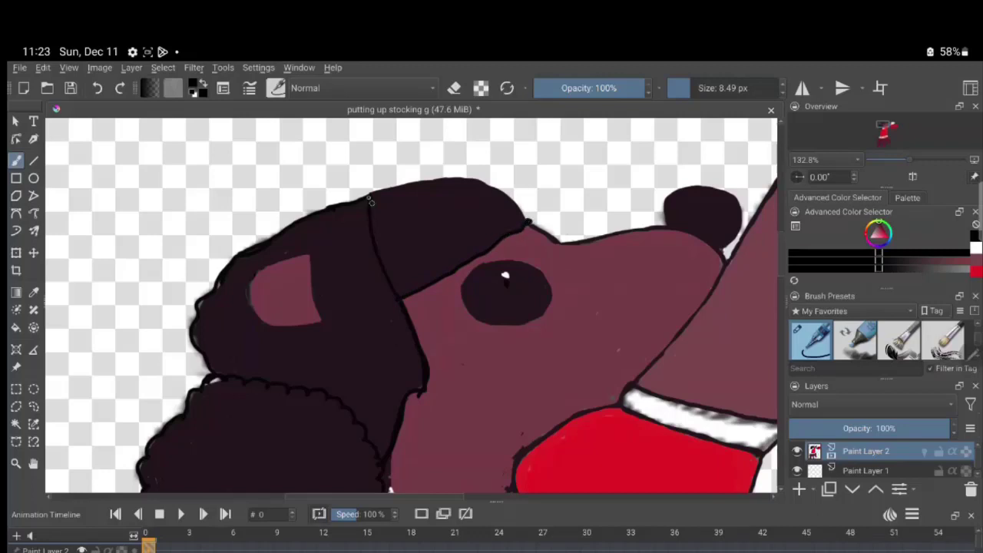
mouse_move(365, 193)
left_mouse_down()
mouse_move(467, 177)
mouse_move(496, 187)
mouse_move(528, 219)
mouse_move(494, 185)
mouse_move(416, 182)
left_mouse_up()
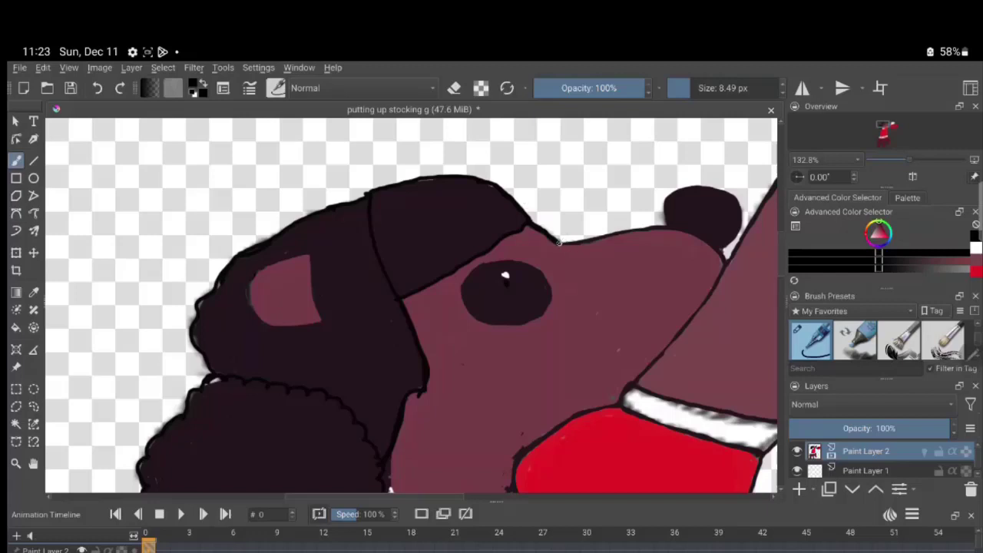
mouse_move(564, 243)
left_mouse_down()
mouse_move(660, 229)
mouse_move(719, 249)
left_mouse_up()
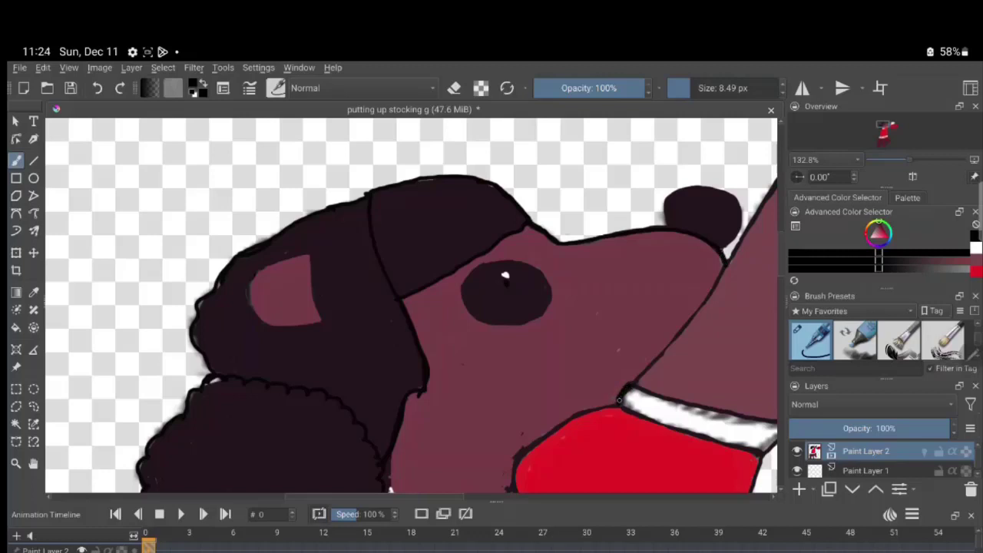
- Outline the white cuff's lower, upper and right edges in black on the raised arm
left_click_drag(622, 408, 756, 455)
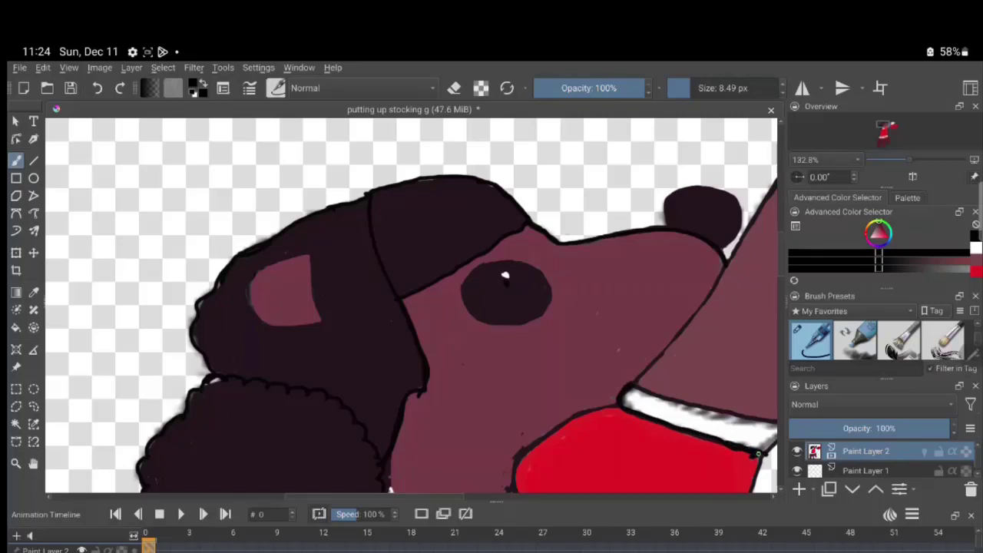
left_click_drag(634, 386, 774, 422)
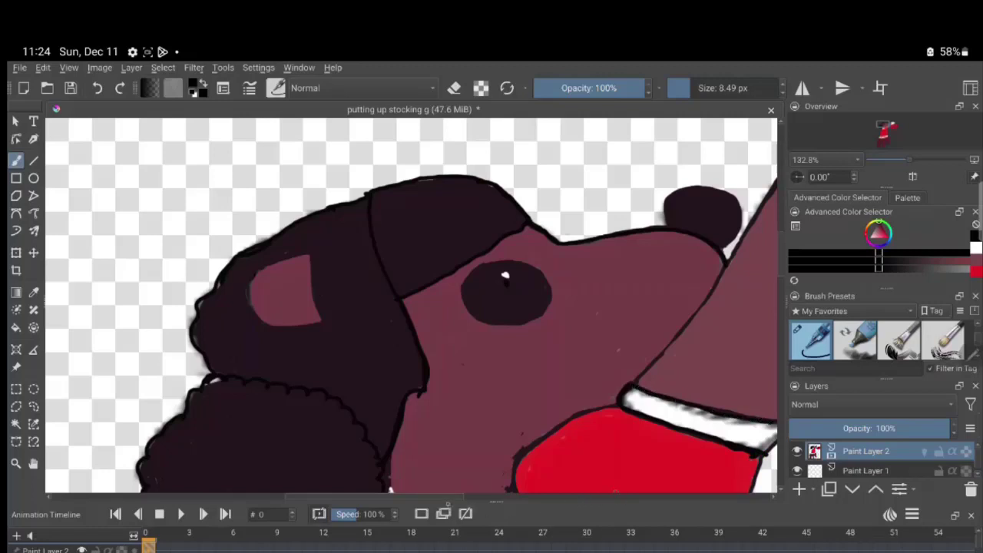
left_click_drag(461, 308, 380, 308)
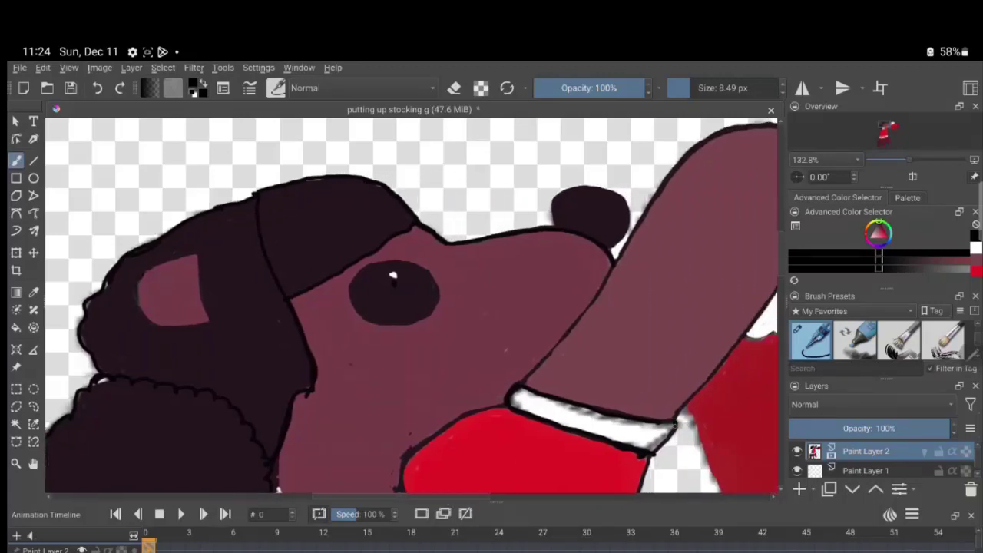
left_click_drag(673, 424, 652, 451)
- Sample white from the cuff as the paint colour and return to the brush
left_click(34, 292)
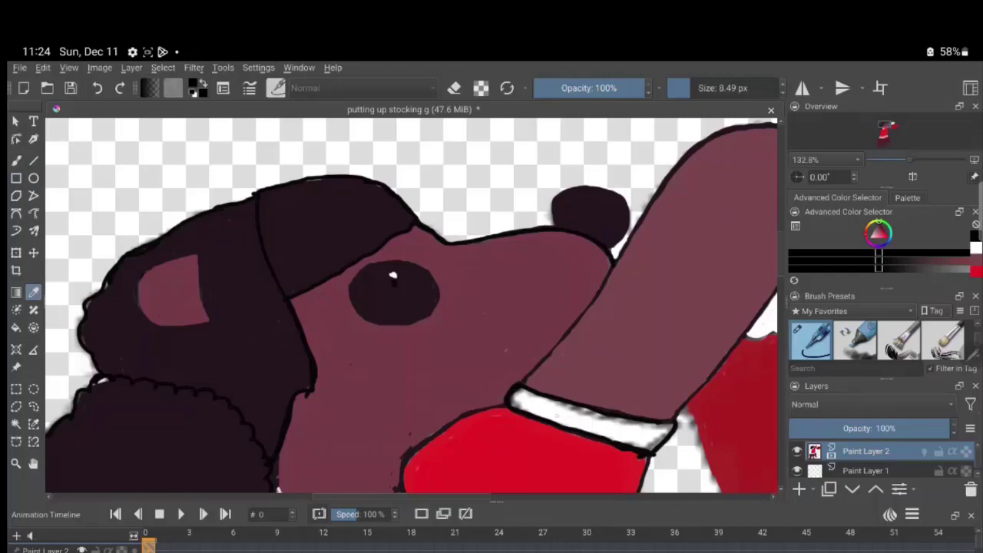
left_click(559, 417)
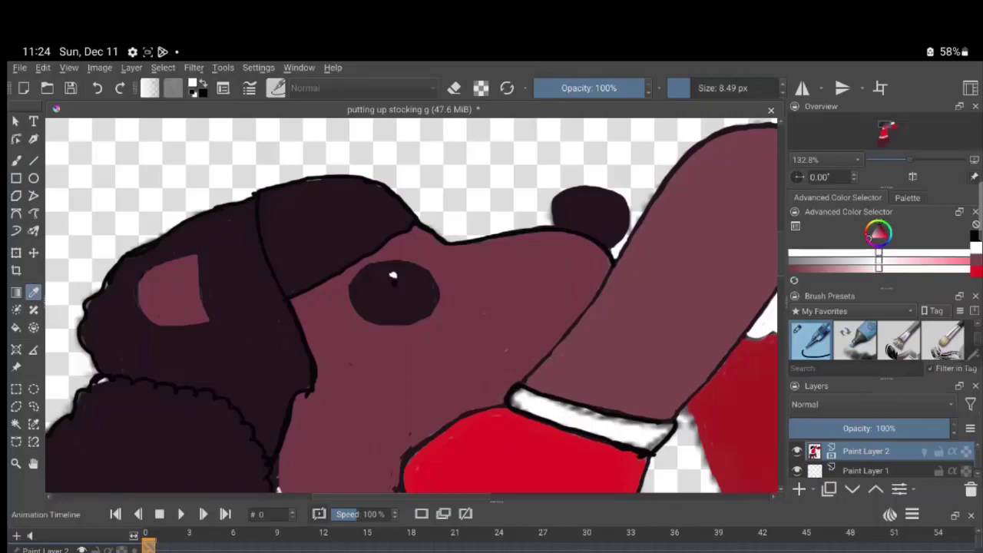
key("b")
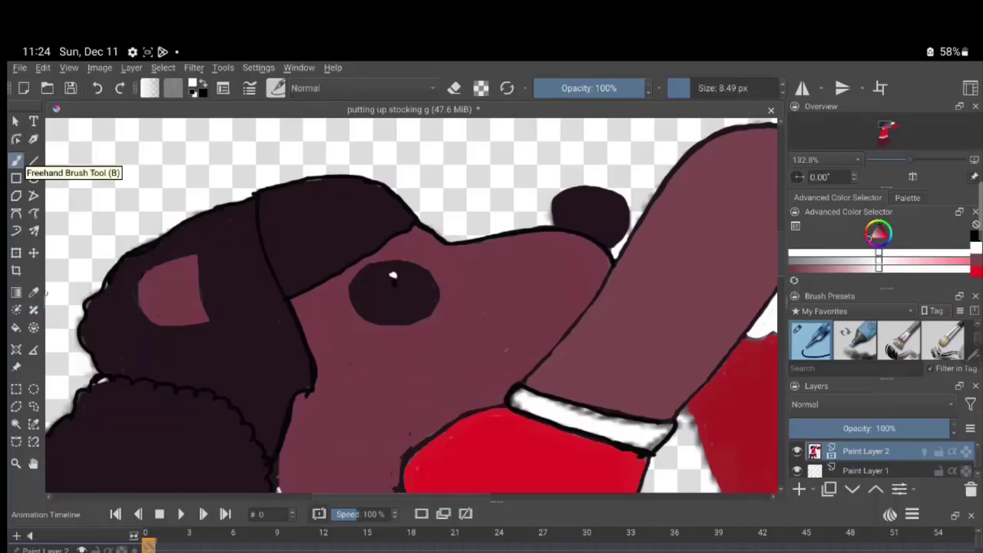
- Paint white over the patchy left, middle and right parts of the arm's cuff
mouse_move(609, 419)
left_mouse_down()
mouse_move(580, 414)
mouse_move(636, 425)
mouse_move(566, 408)
mouse_move(663, 425)
mouse_move(639, 428)
left_mouse_up()
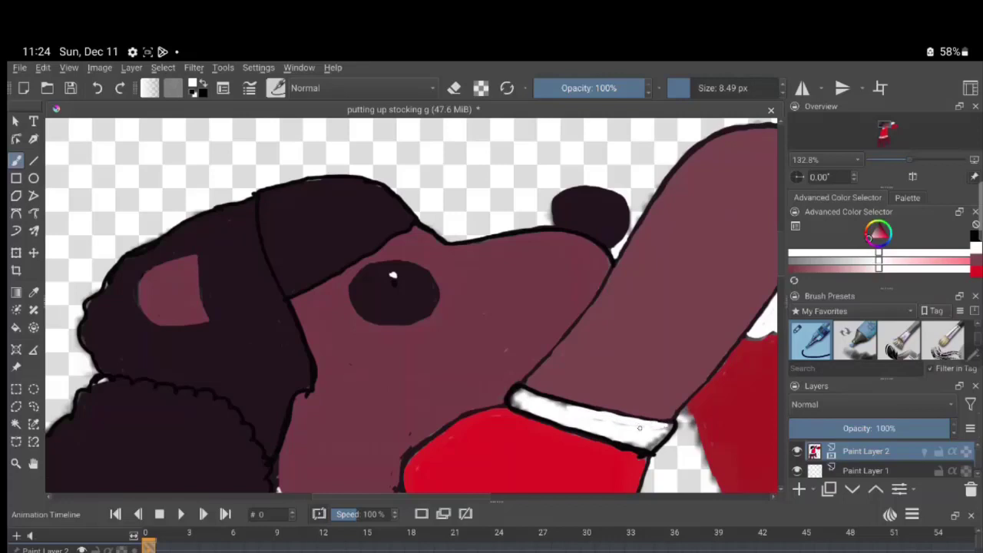
mouse_move(560, 411)
left_mouse_down()
mouse_move(517, 393)
mouse_move(512, 406)
mouse_move(554, 418)
mouse_move(571, 412)
left_mouse_up()
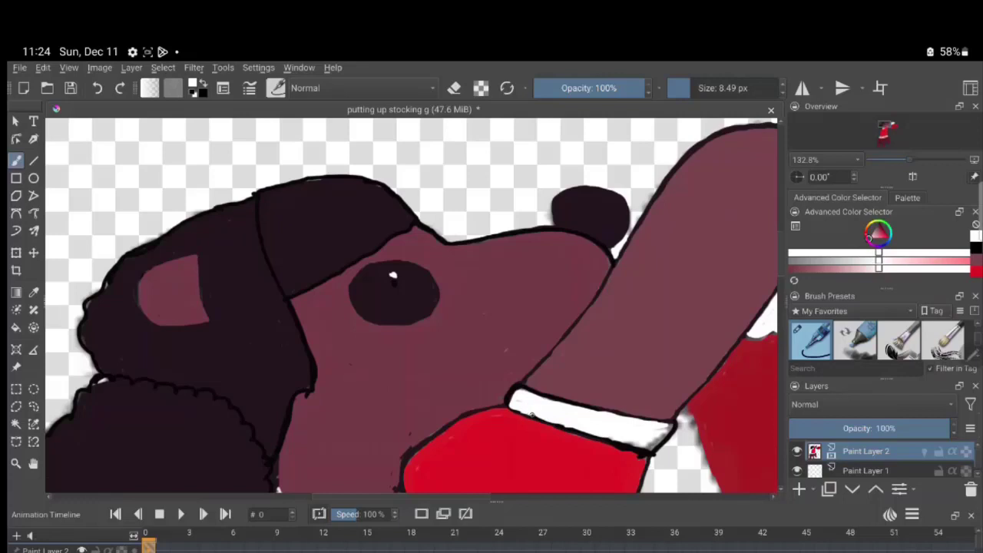
mouse_move(525, 412)
left_mouse_down()
mouse_move(637, 446)
mouse_move(670, 425)
left_mouse_up()
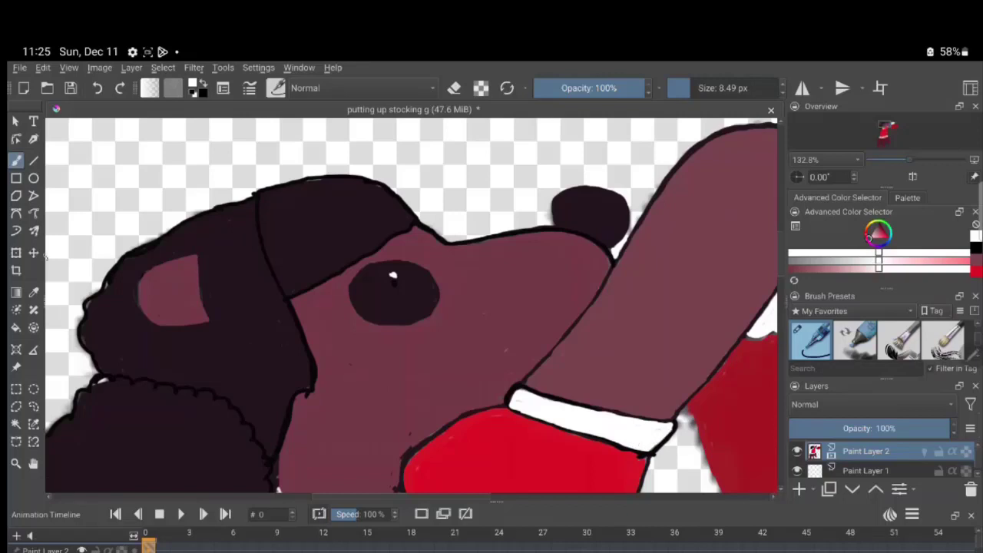
- Sample black from an existing outline and return to the brush
key("p")
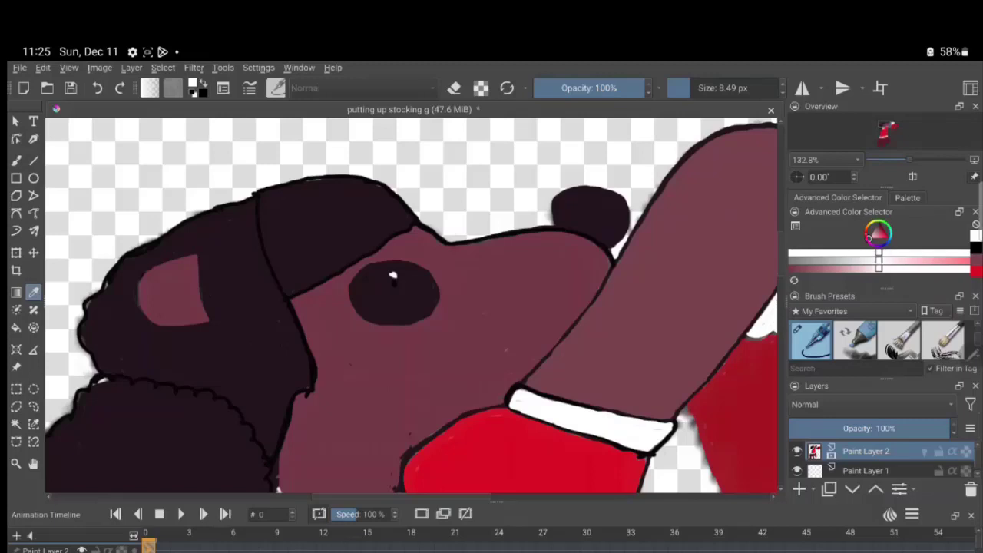
left_click(648, 456)
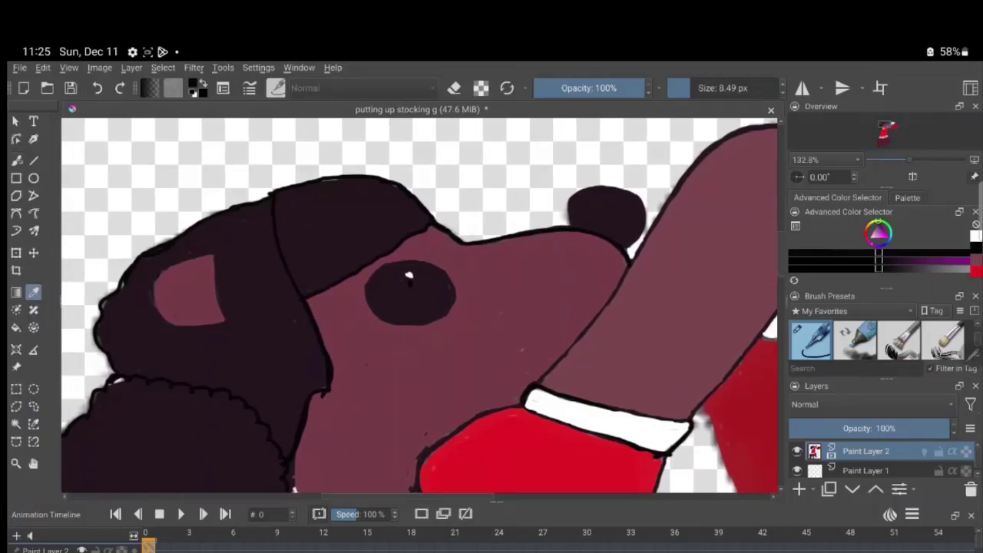
key("b")
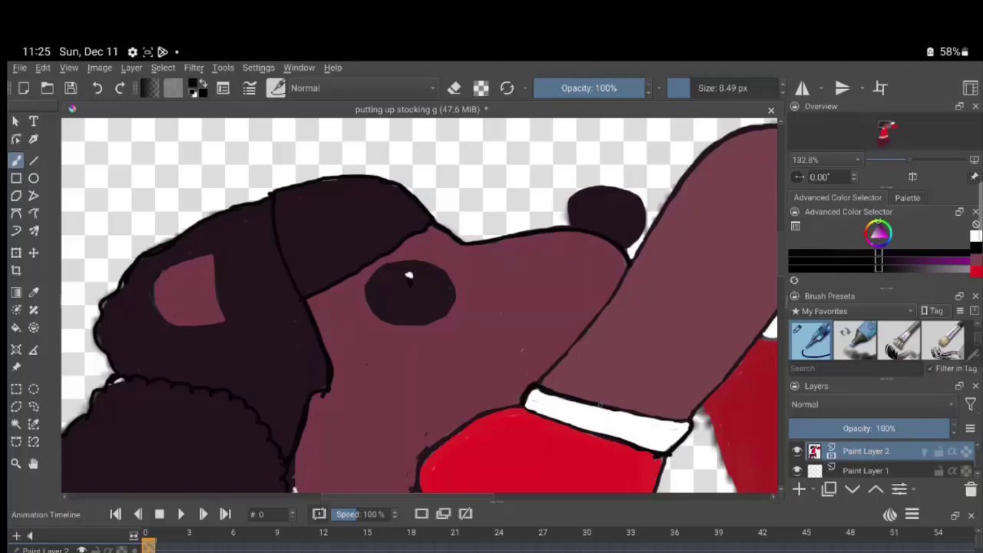
- Trace bold black lines on the cuff's upper, lower and right edges and both arm sides
left_click_drag(657, 415, 685, 422)
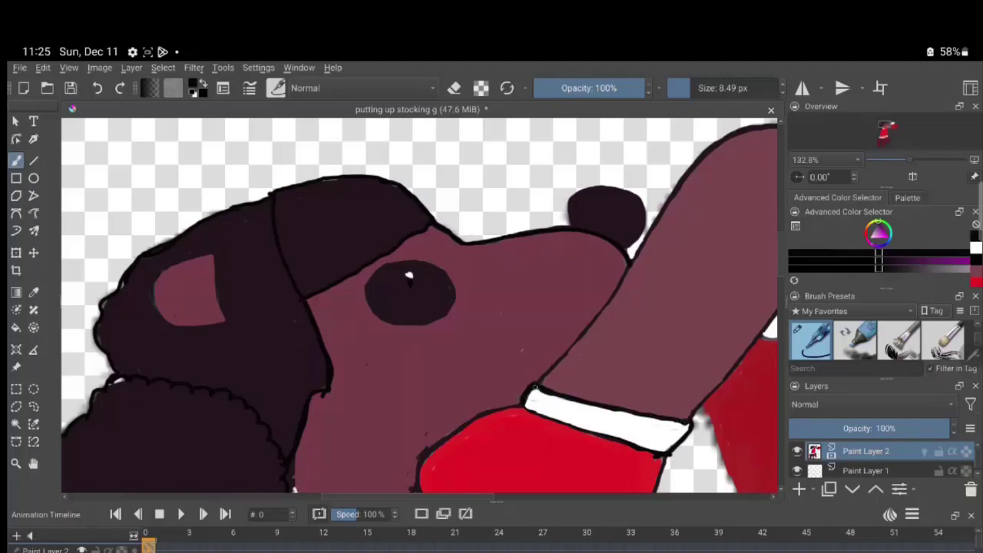
left_click_drag(528, 407, 608, 435)
mouse_move(669, 452)
left_mouse_down()
mouse_move(686, 435)
mouse_move(675, 450)
mouse_move(619, 434)
left_mouse_up()
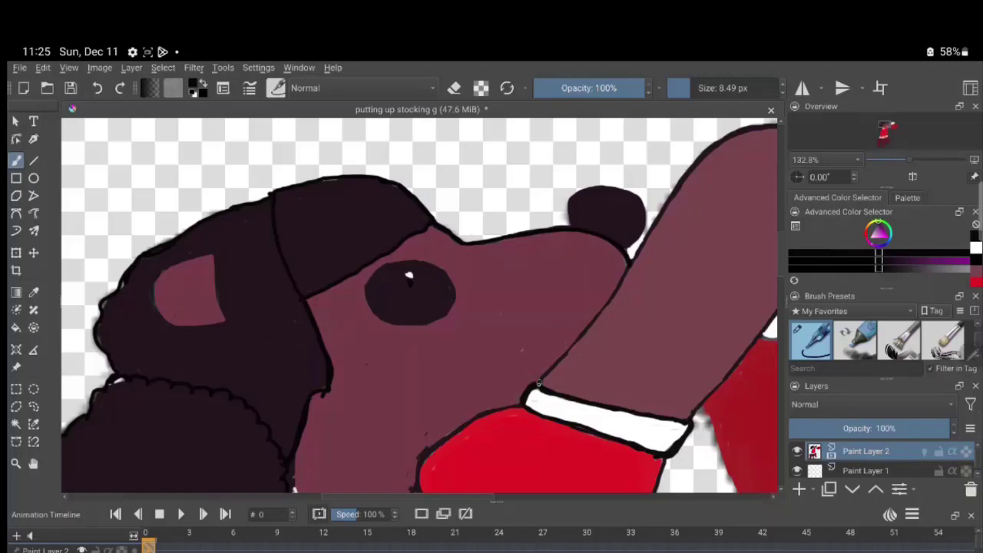
mouse_move(535, 383)
left_mouse_down()
mouse_move(636, 265)
mouse_move(688, 171)
mouse_move(731, 132)
left_mouse_up()
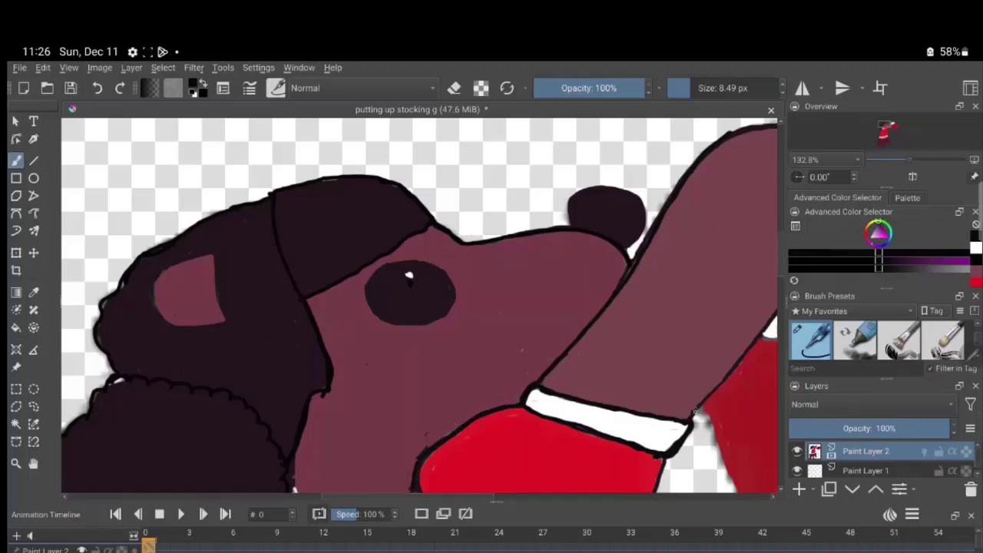
left_click_drag(690, 415, 775, 311)
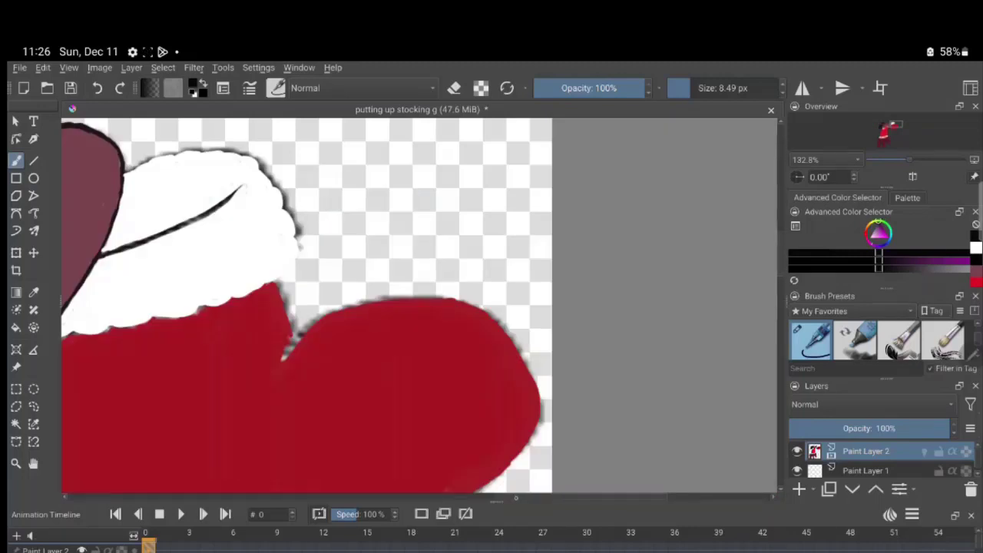
- Reposition the view and outline the raised arm's right edge down to the cuff corner
right_click(517, 497)
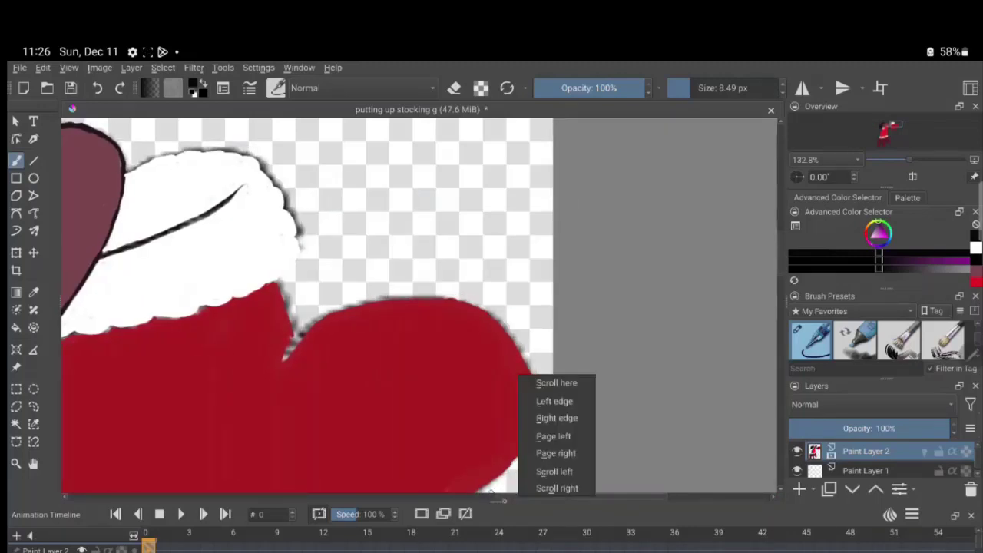
left_click(555, 401)
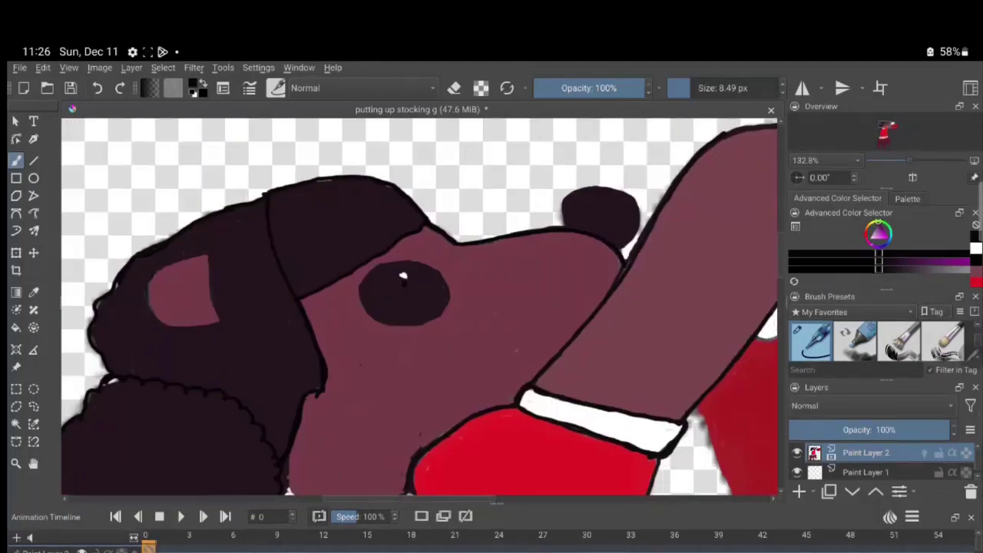
left_click_drag(492, 499, 519, 499)
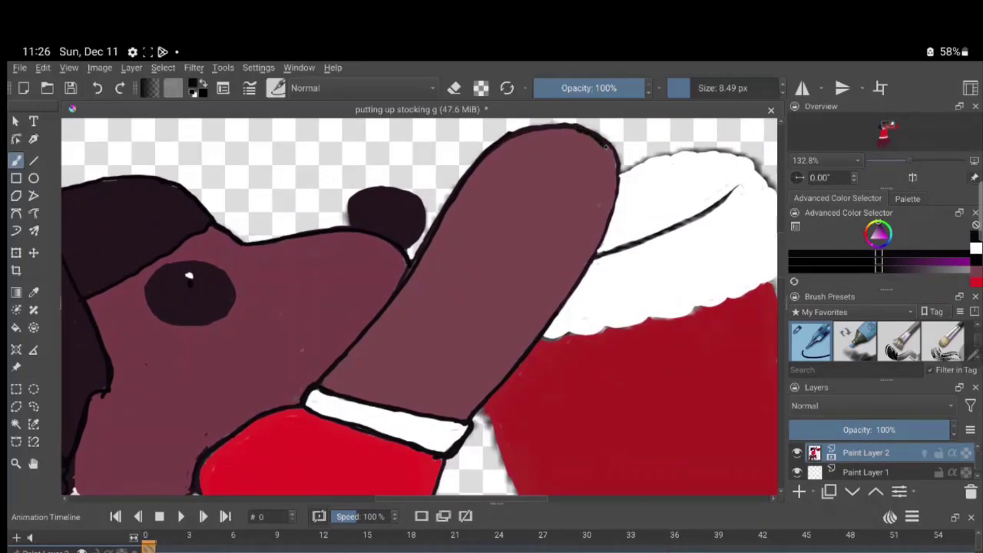
mouse_move(616, 166)
left_mouse_down()
mouse_move(601, 244)
mouse_move(507, 375)
left_mouse_up()
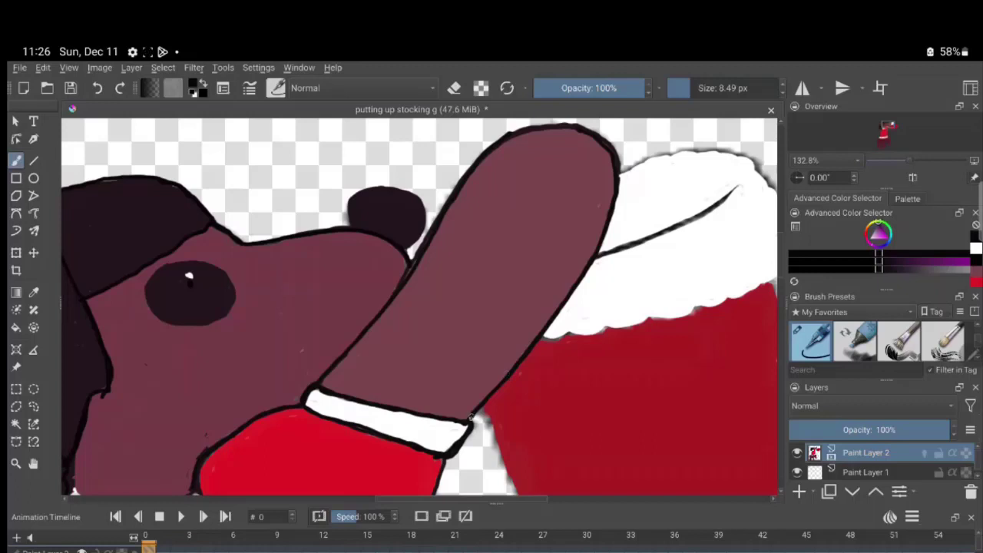
left_click_drag(471, 416, 463, 423)
- Outline the lower edge of the stocking's white fur cuff in black
mouse_move(597, 254)
left_mouse_down()
mouse_move(740, 180)
mouse_move(695, 213)
left_mouse_up()
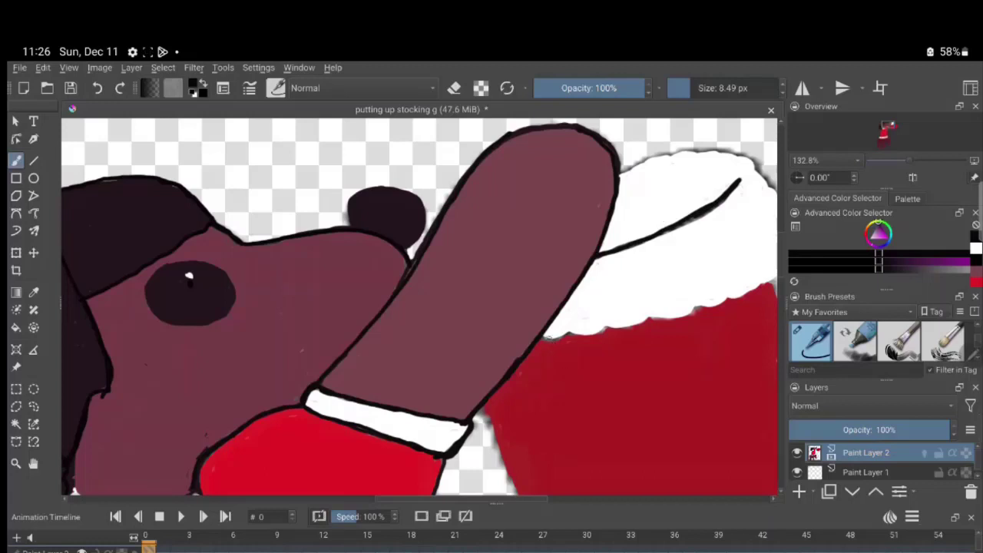
mouse_move(547, 337)
left_mouse_down()
mouse_move(726, 306)
mouse_move(731, 294)
mouse_move(708, 310)
mouse_move(775, 282)
mouse_move(759, 286)
left_mouse_up()
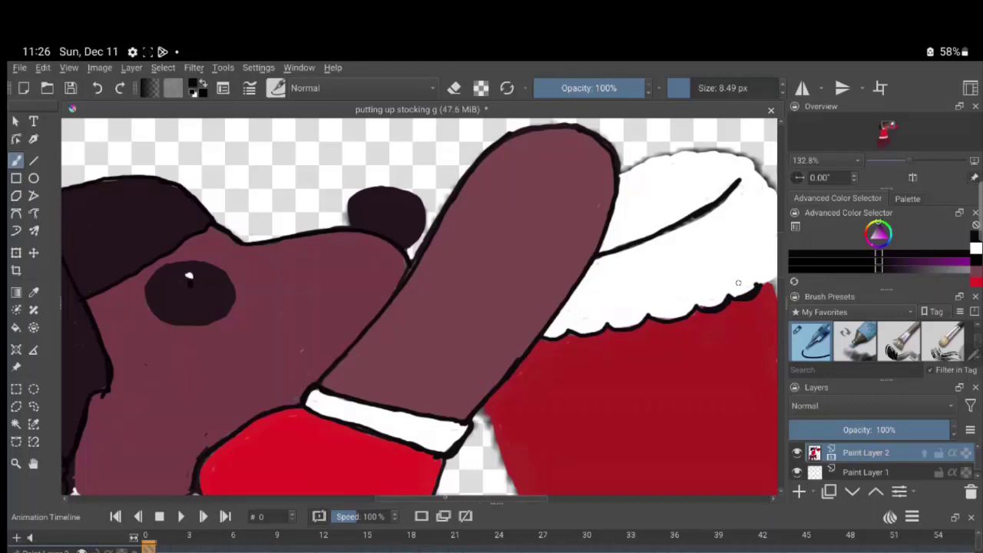
right_click(415, 499)
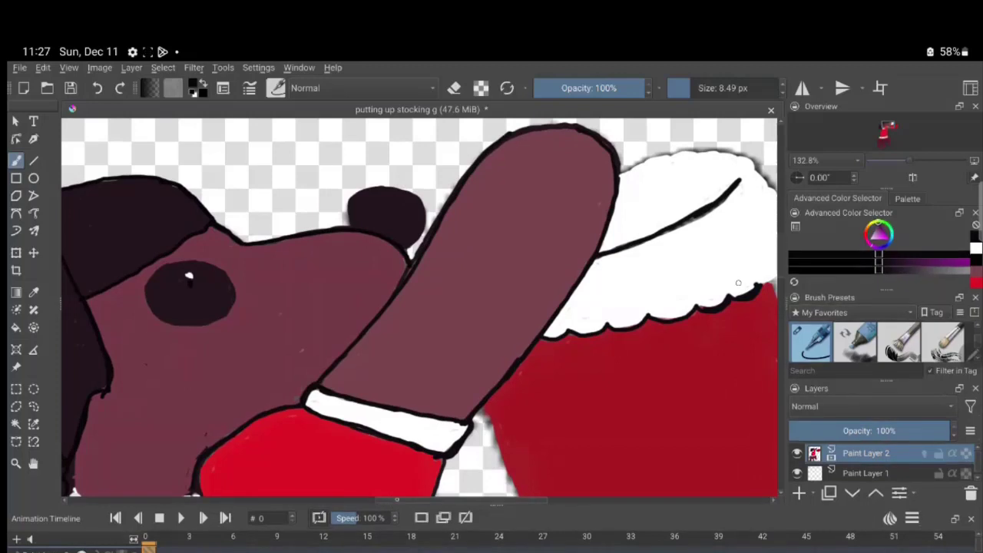
scroll(588, 282, "right", 5)
scroll(587, 283, "right", 3)
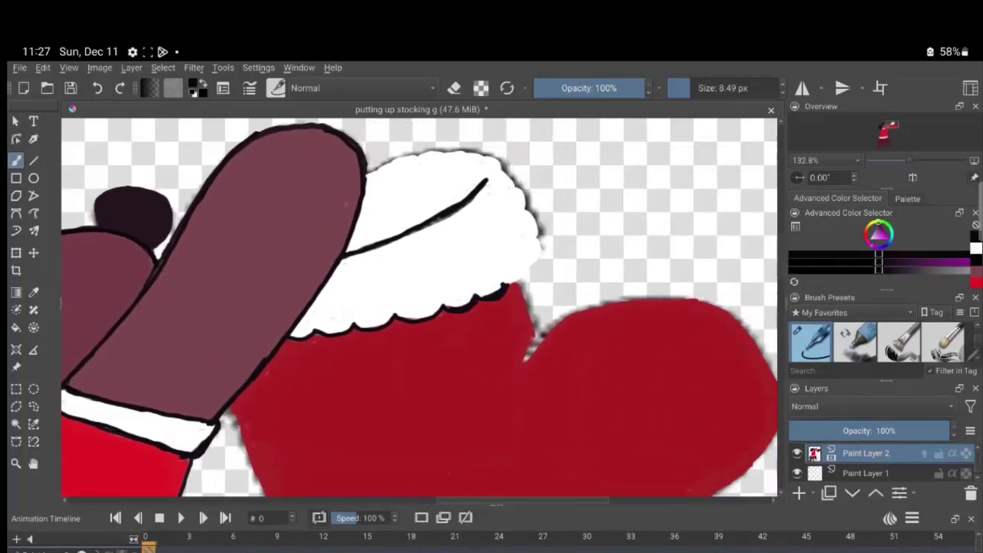
- Outline the fur cuff's right, upper-right, top-left and top edges in black
mouse_move(505, 284)
left_mouse_down()
mouse_move(542, 235)
mouse_move(524, 206)
left_mouse_up()
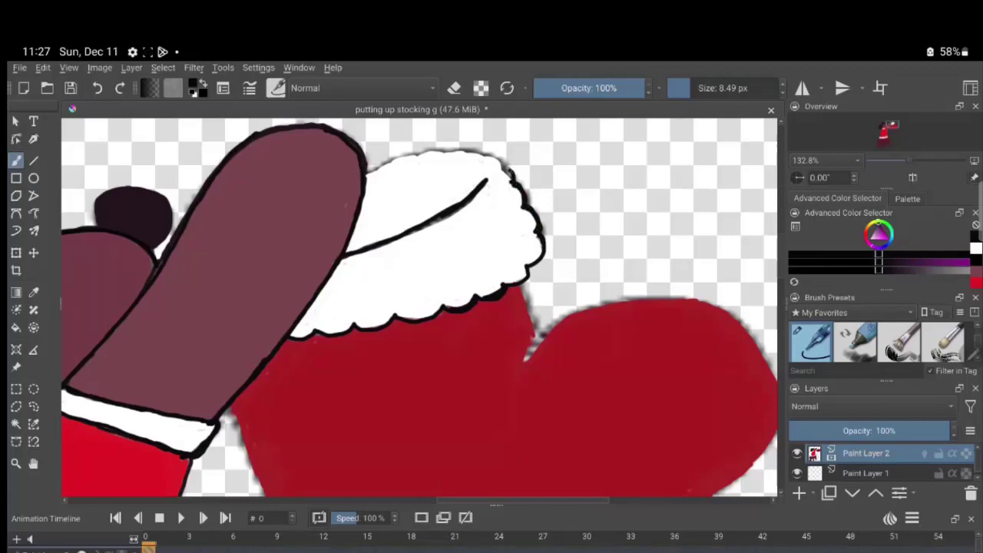
left_click_drag(504, 166, 458, 146)
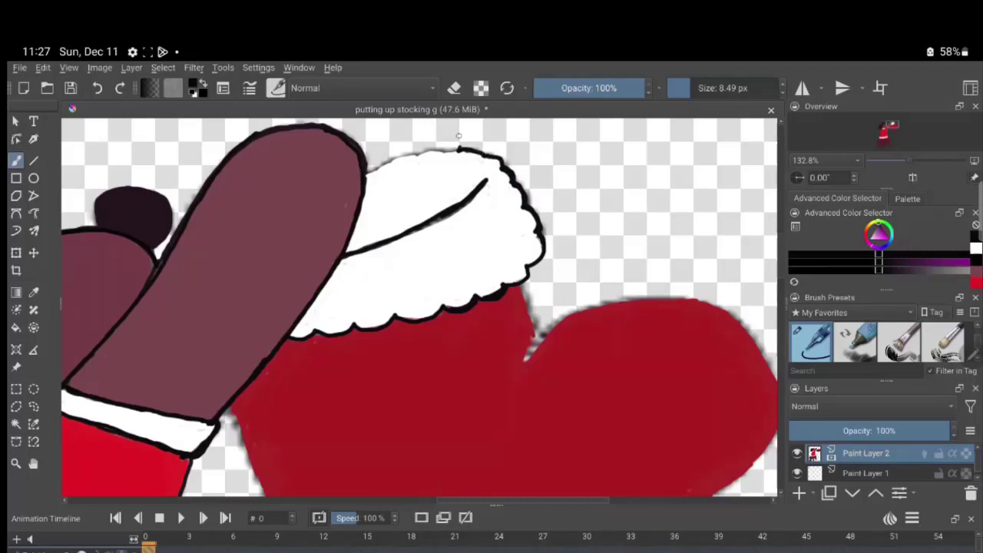
mouse_move(368, 174)
left_mouse_down()
mouse_move(453, 146)
mouse_move(432, 149)
left_mouse_up()
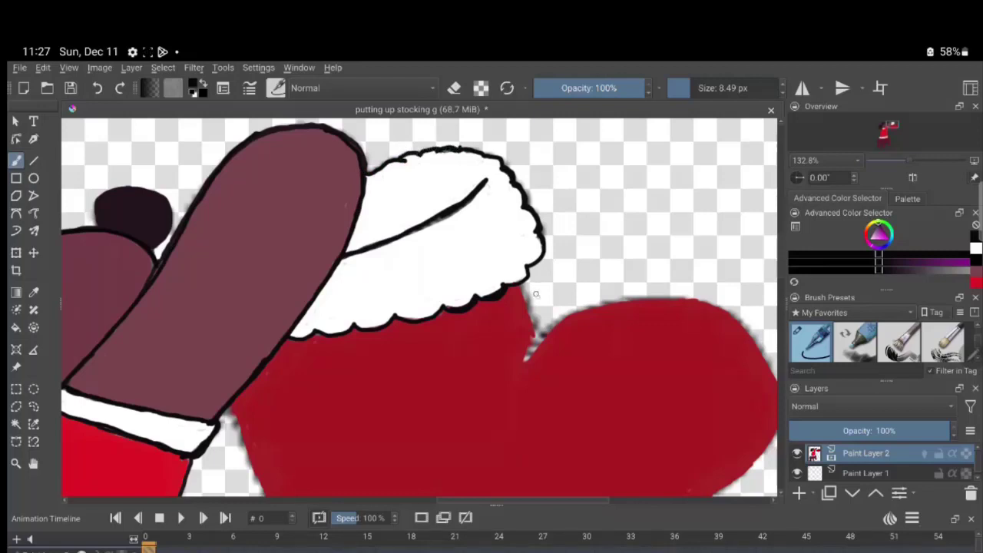
mouse_move(539, 298)
left_mouse_down()
mouse_move(518, 281)
mouse_move(541, 333)
mouse_move(517, 281)
left_mouse_up()
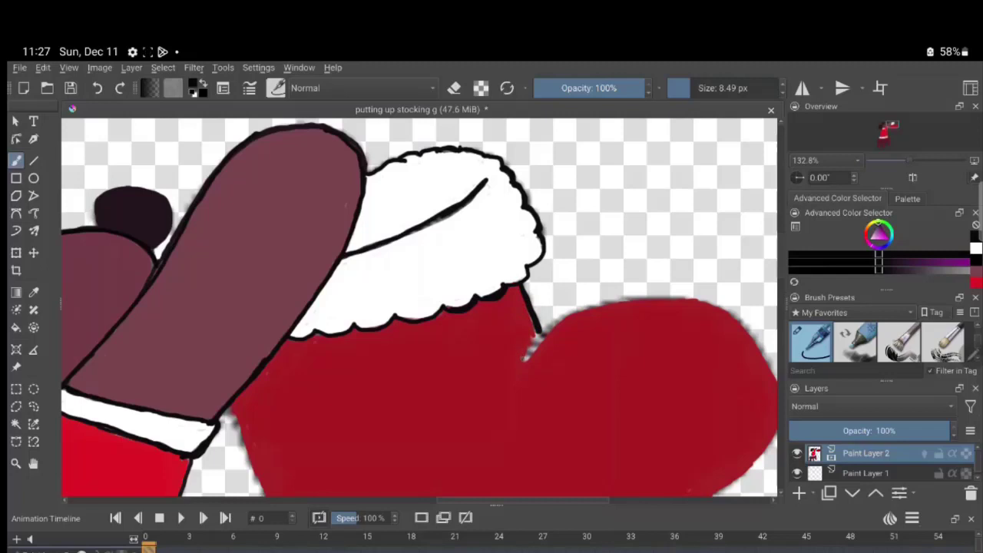
- Outline the red stocking's top edge just below the cuff in black
mouse_move(557, 322)
left_mouse_down()
mouse_move(523, 359)
mouse_move(626, 298)
mouse_move(647, 296)
left_mouse_up()
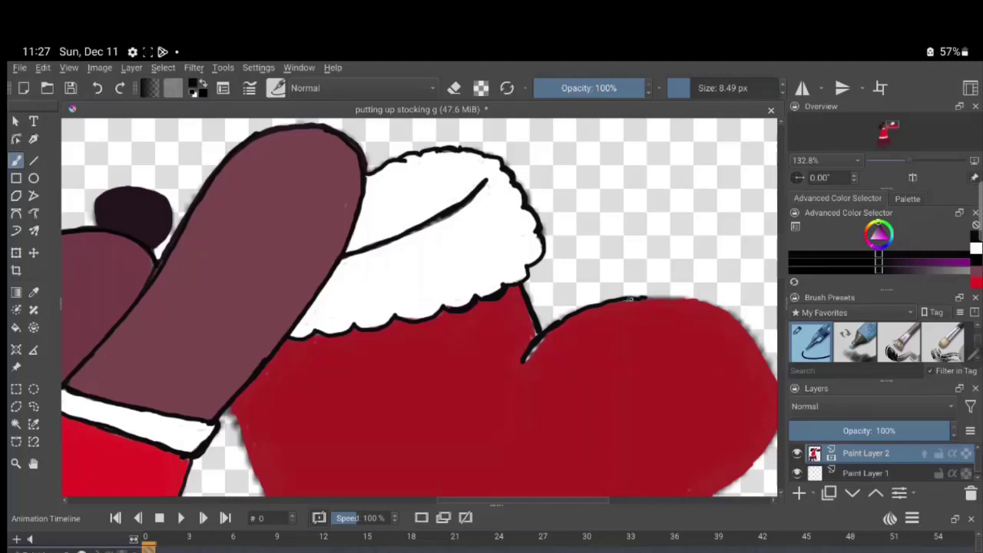
mouse_move(639, 298)
left_mouse_down()
mouse_move(724, 309)
mouse_move(614, 301)
left_mouse_up()
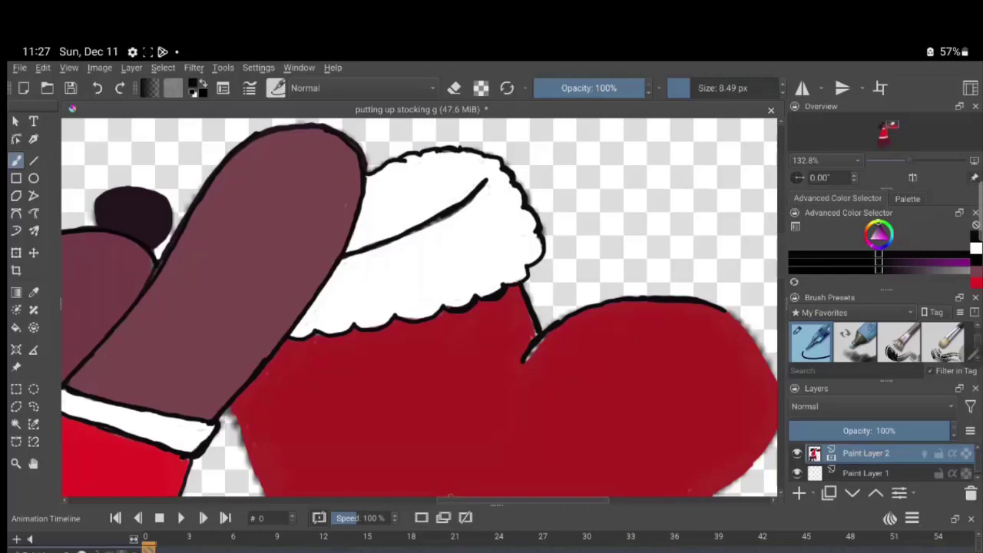
mouse_move(682, 478)
left_mouse_down()
mouse_move(509, 478)
mouse_move(509, 377)
left_mouse_up()
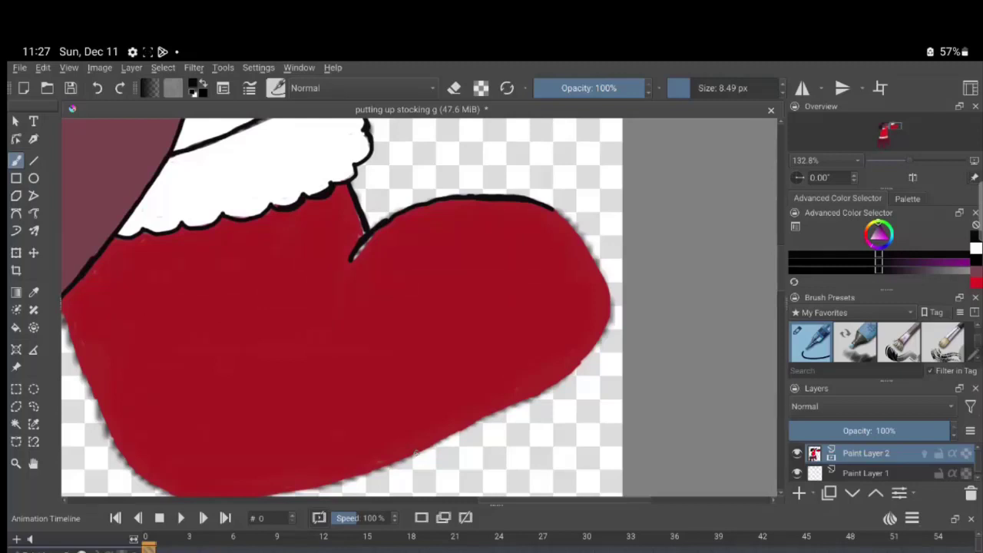
- Trace the toe's lower and right edges in black, thickening the right edge
mouse_move(415, 453)
left_mouse_down()
mouse_move(572, 370)
mouse_move(596, 306)
left_mouse_up()
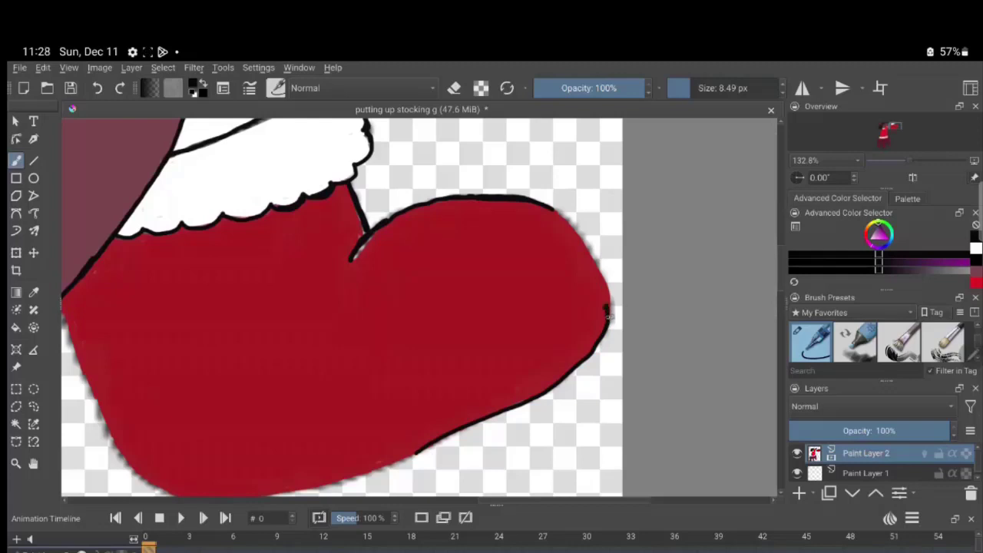
mouse_move(606, 309)
left_mouse_down()
mouse_move(580, 238)
mouse_move(528, 197)
left_mouse_up()
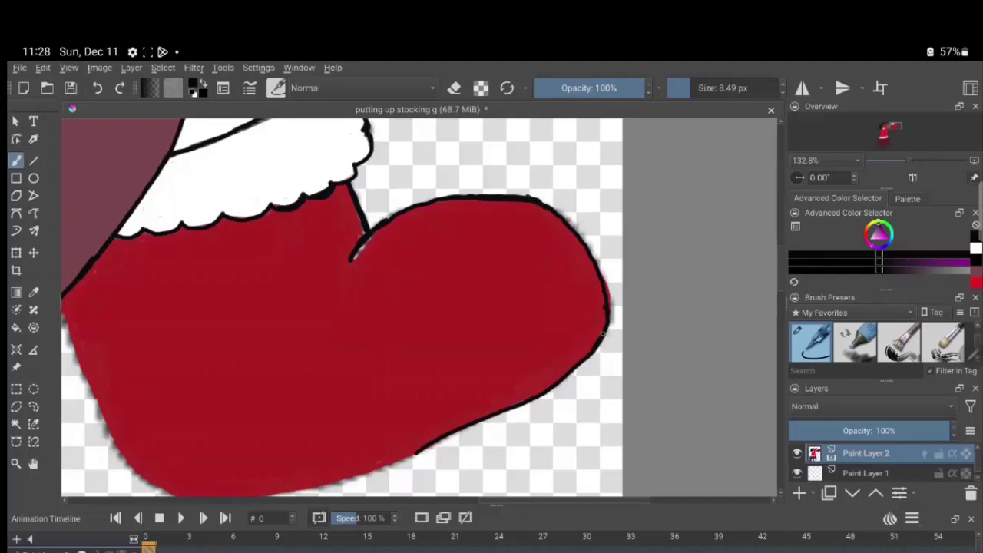
mouse_move(603, 334)
left_mouse_down()
mouse_move(608, 295)
mouse_move(597, 265)
mouse_move(554, 209)
mouse_move(602, 273)
mouse_move(608, 332)
left_mouse_up()
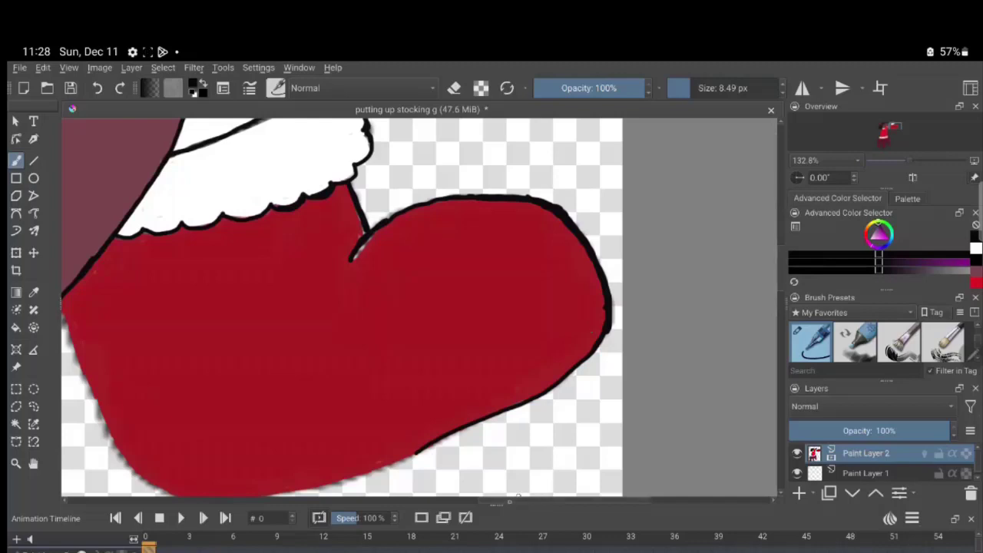
scroll(455, 480, "left", 5)
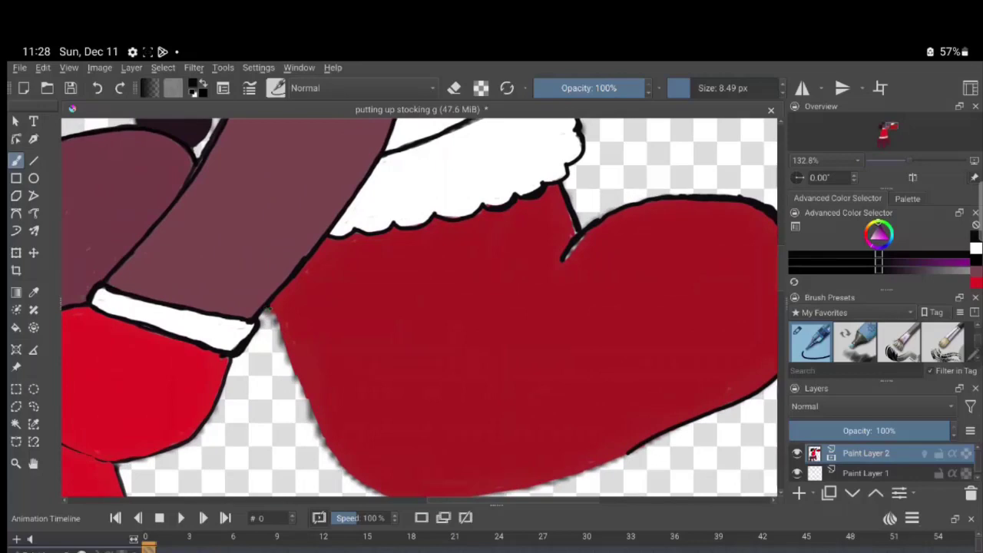
- Outline the stocking's upper-left edge and bottom edge in black
mouse_move(270, 308)
left_mouse_down()
mouse_move(325, 444)
mouse_move(386, 498)
left_mouse_up()
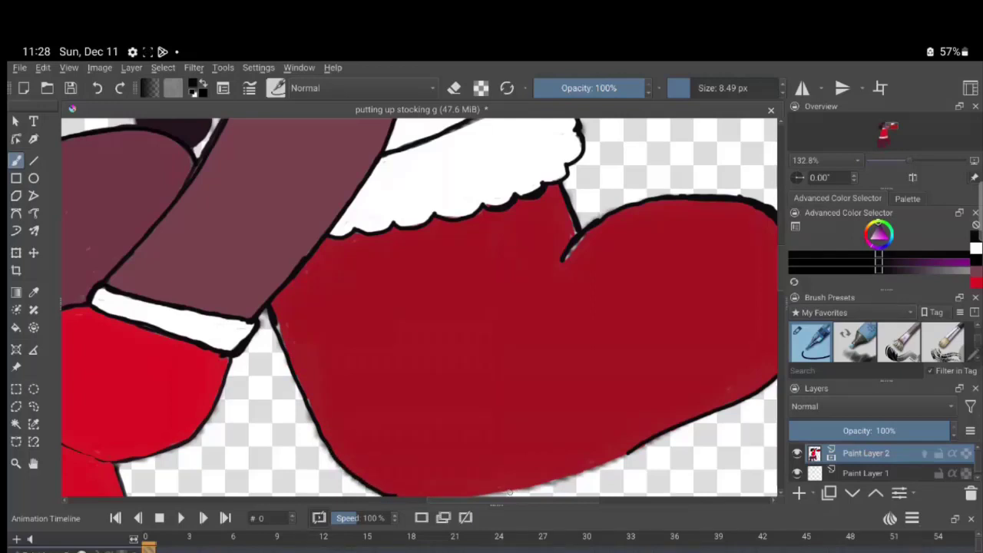
left_click_drag(497, 492, 637, 450)
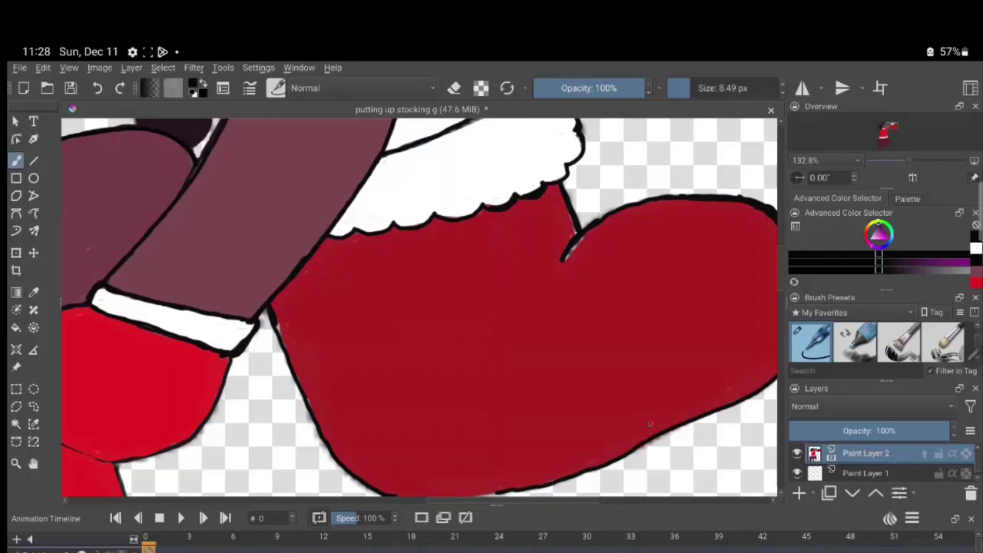
scroll(650, 424, "down", 3)
scroll(650, 423, "down", 1)
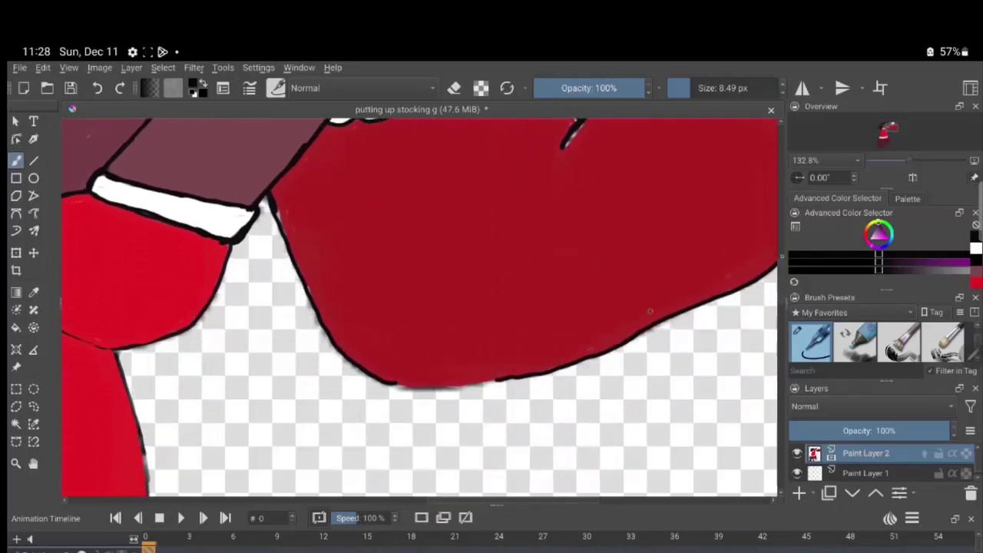
left_click_drag(389, 385, 516, 377)
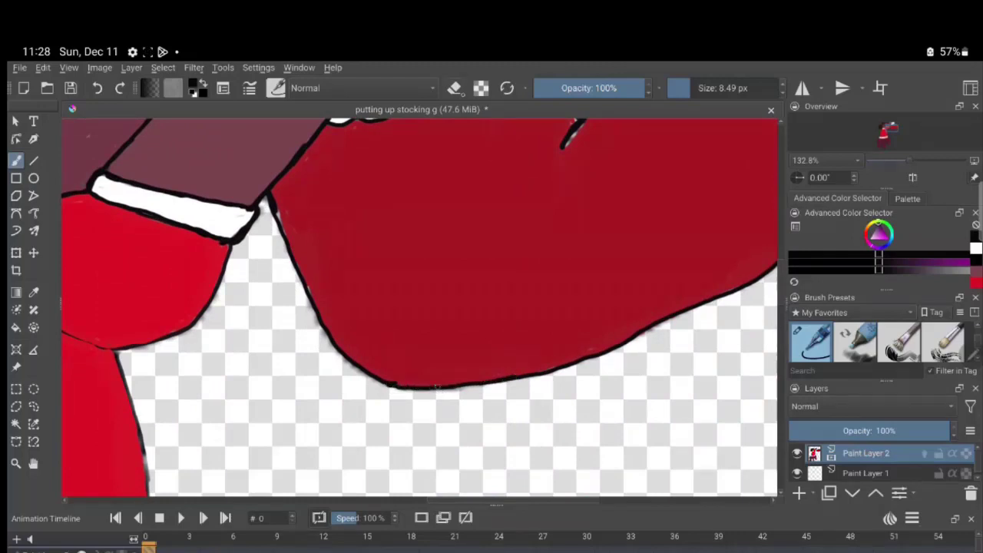
- Sample the stocking's red and paint over gaps in its fill
key("e")
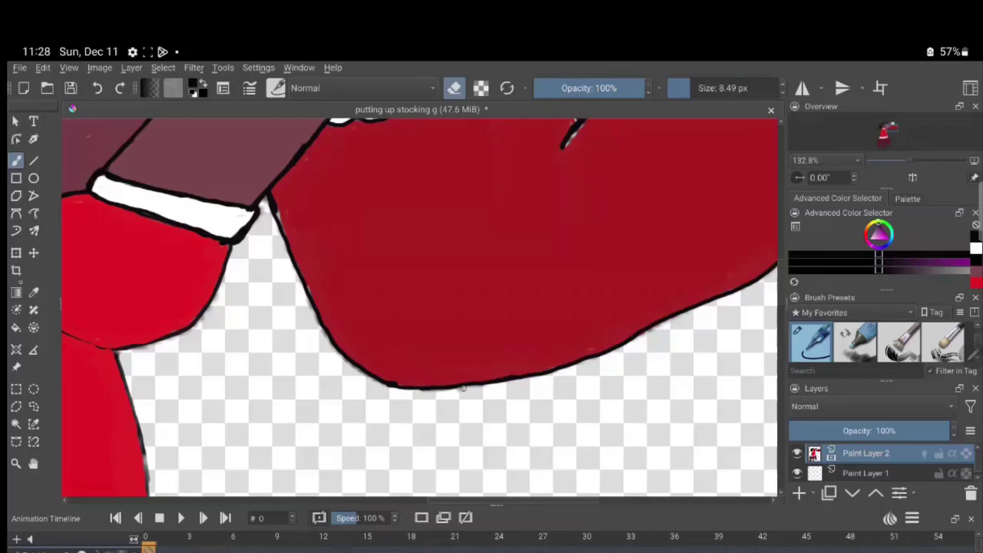
left_click(33, 292)
left_click(343, 229)
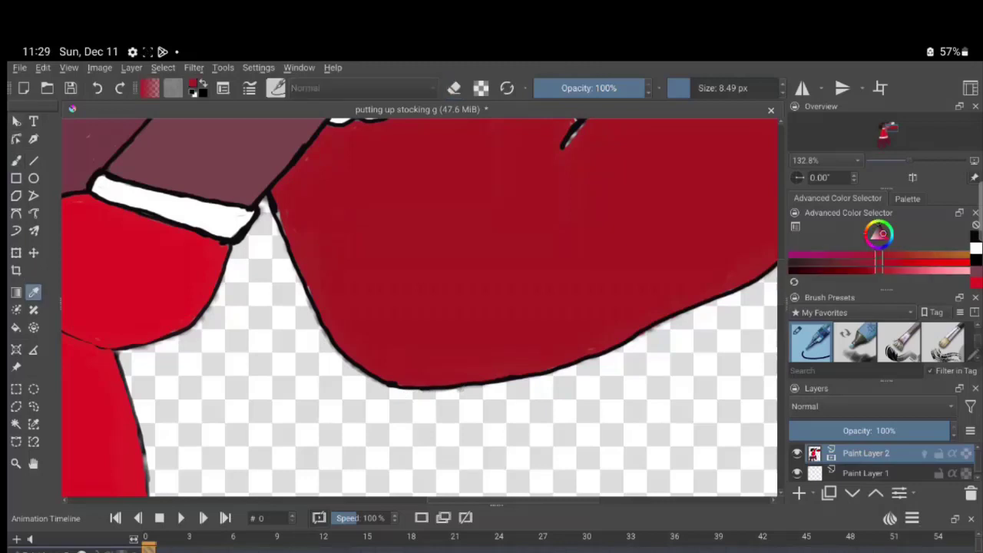
left_click(16, 159)
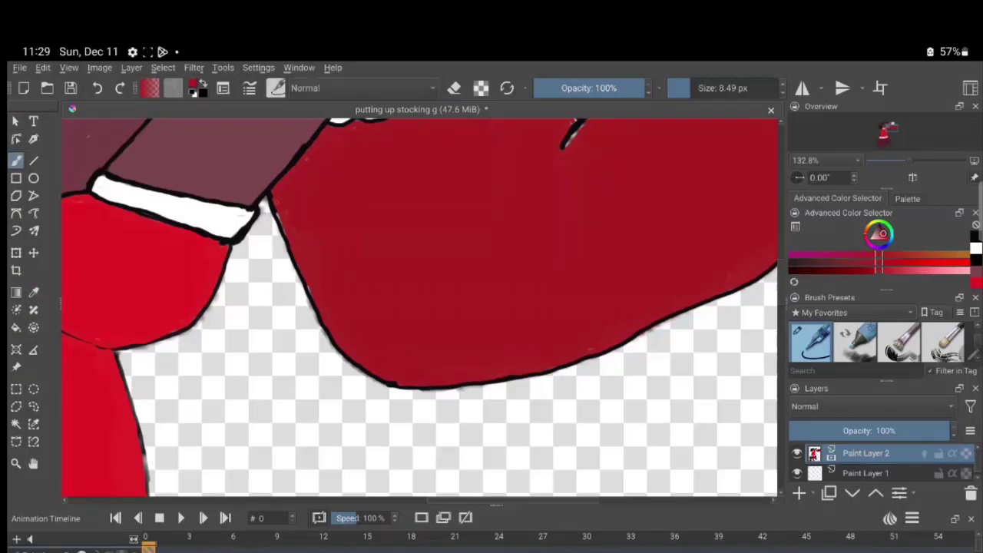
left_click(316, 266)
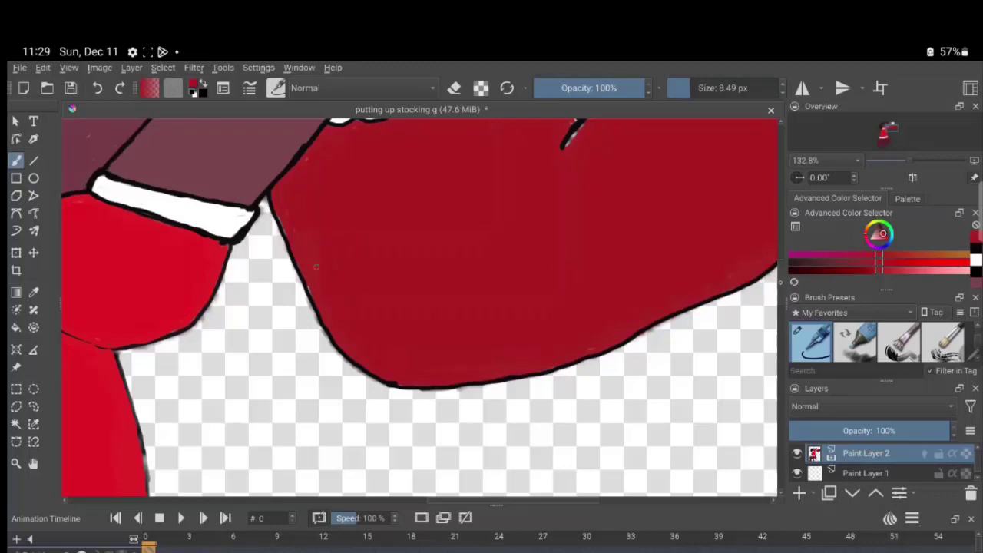
scroll(420, 307, "up", 1)
- Pick a darker red shade in the Advanced Color Selector for shading
scroll(420, 307, "up", 1)
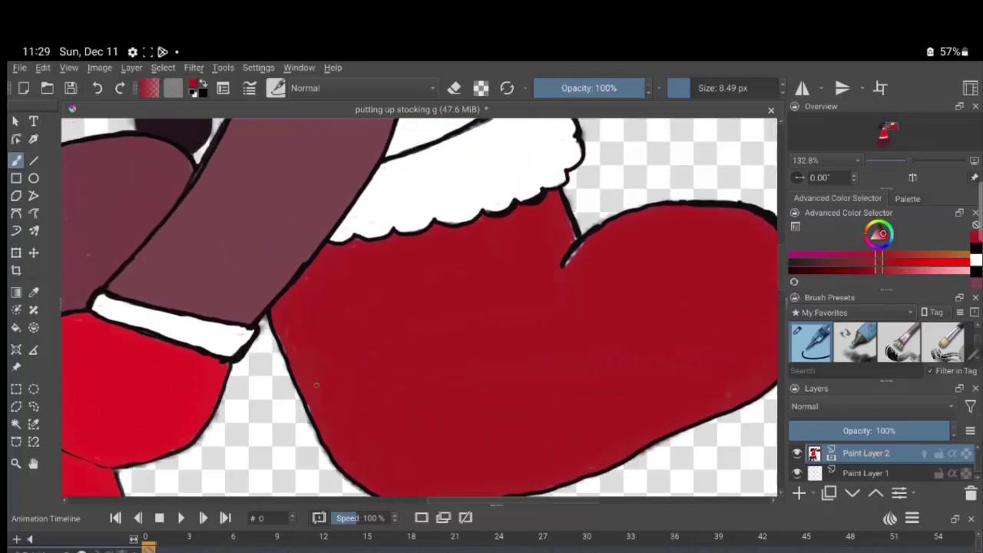
scroll(420, 307, "up", 1)
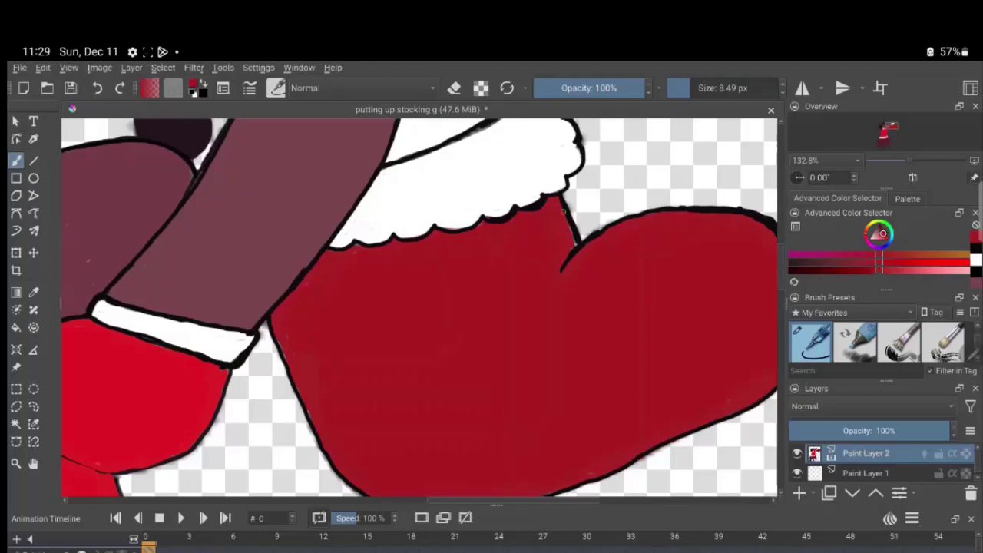
left_click(564, 211, "ctrl")
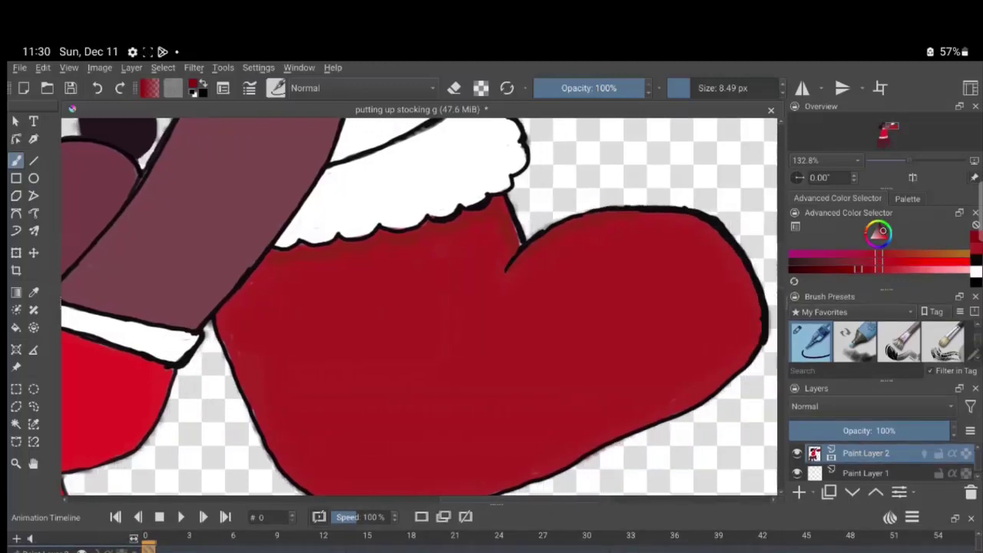
- Paint a dark red band along the stocking's right edge down toward the toe
left_click_drag(771, 464, 510, 464)
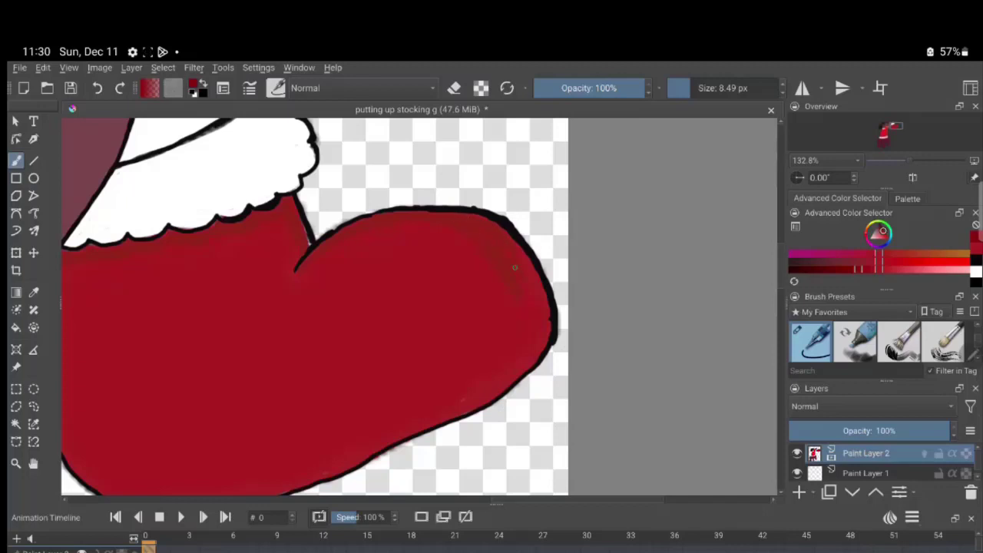
left_click_drag(512, 254, 540, 307)
left_click_drag(512, 318, 491, 376)
mouse_move(307, 307)
left_mouse_down()
mouse_move(633, 307)
mouse_move(376, 312)
mouse_move(506, 315)
left_mouse_up()
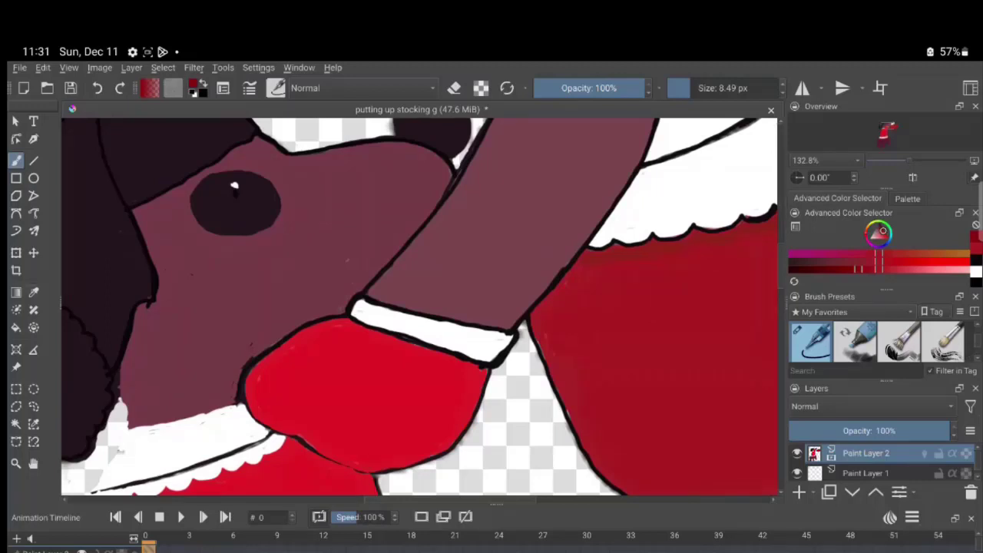
- Choose a darker brown and sketch a faint shading line up the raised arm
left_click(33, 292)
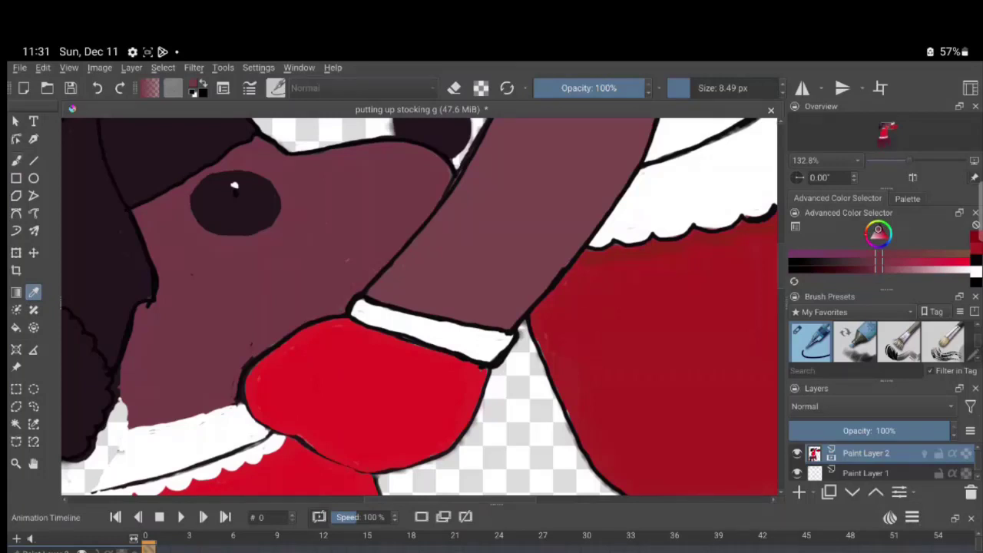
left_click(16, 160)
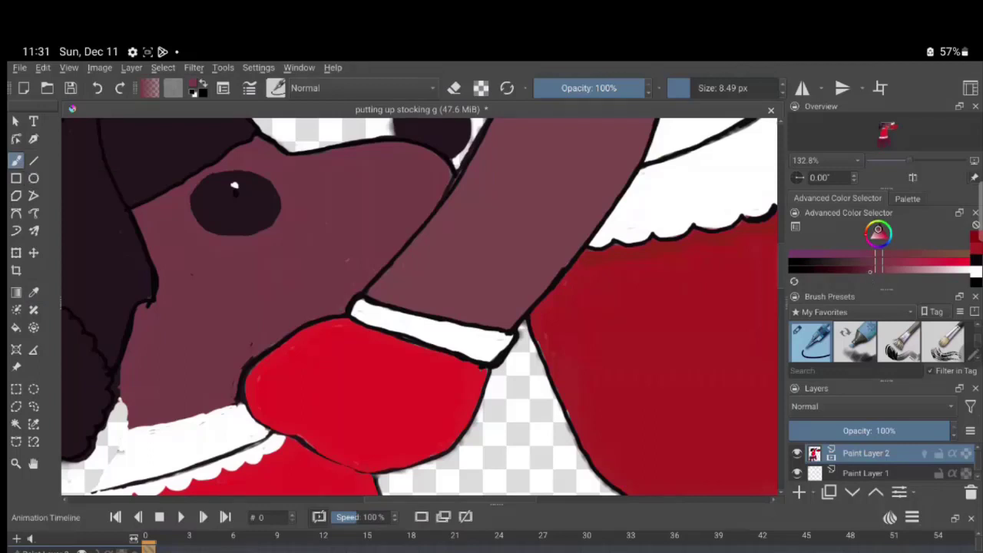
left_click_drag(870, 268, 867, 262)
left_click_drag(366, 272, 370, 267)
left_click_drag(397, 242, 412, 223)
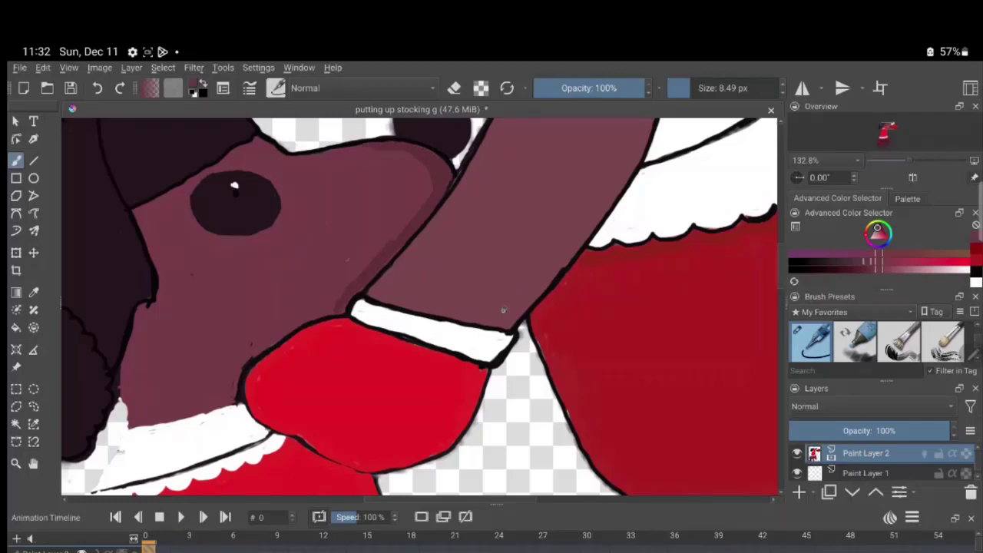
- Build up dark shading strokes along the arm's lower-right edge from the cuff upward
mouse_move(508, 315)
left_mouse_down()
mouse_move(565, 242)
mouse_move(514, 317)
left_mouse_up()
mouse_move(567, 248)
left_mouse_down()
mouse_move(543, 283)
mouse_move(556, 269)
left_mouse_up()
left_click_drag(513, 319, 501, 332)
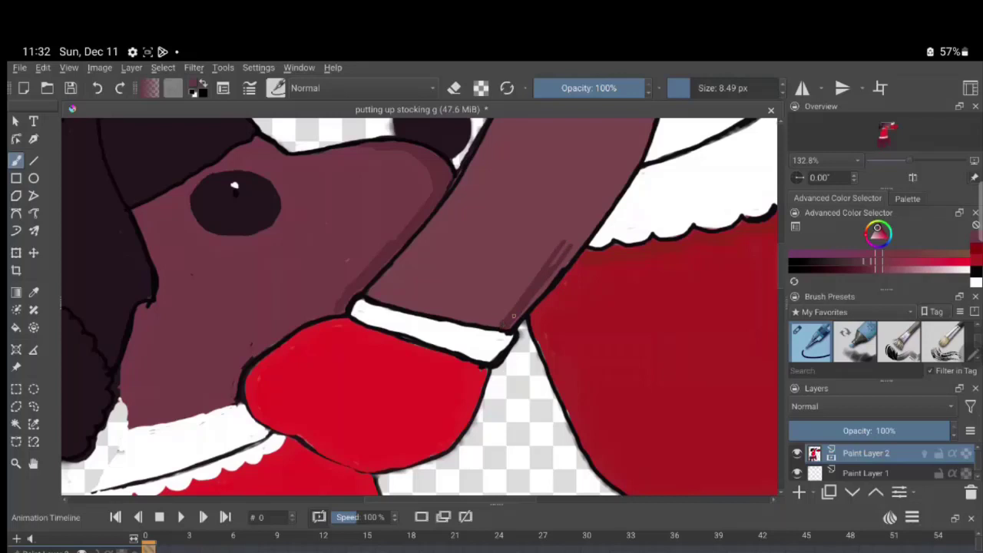
left_click_drag(553, 274, 609, 197)
mouse_move(604, 201)
left_mouse_down()
mouse_move(550, 265)
mouse_move(565, 240)
left_mouse_up()
left_click_drag(608, 179, 574, 231)
mouse_move(623, 155)
left_mouse_down()
mouse_move(599, 213)
mouse_move(573, 242)
left_mouse_up()
left_click_drag(607, 211, 520, 319)
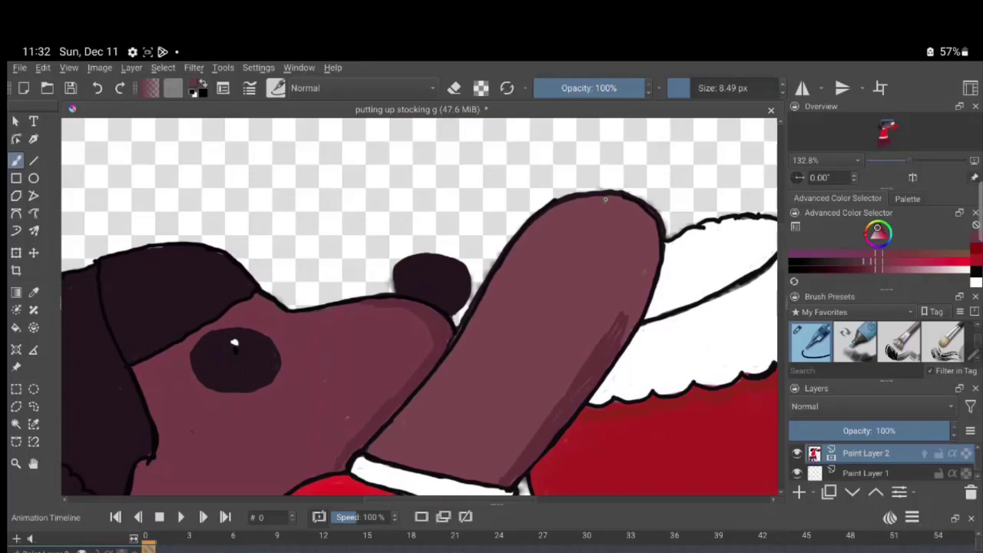
- Paint darker mauve strokes up the raised arm's right edge and around its rounded top
left_click_drag(622, 206, 622, 313)
left_click_drag(649, 255, 624, 341)
left_click_drag(650, 281, 630, 319)
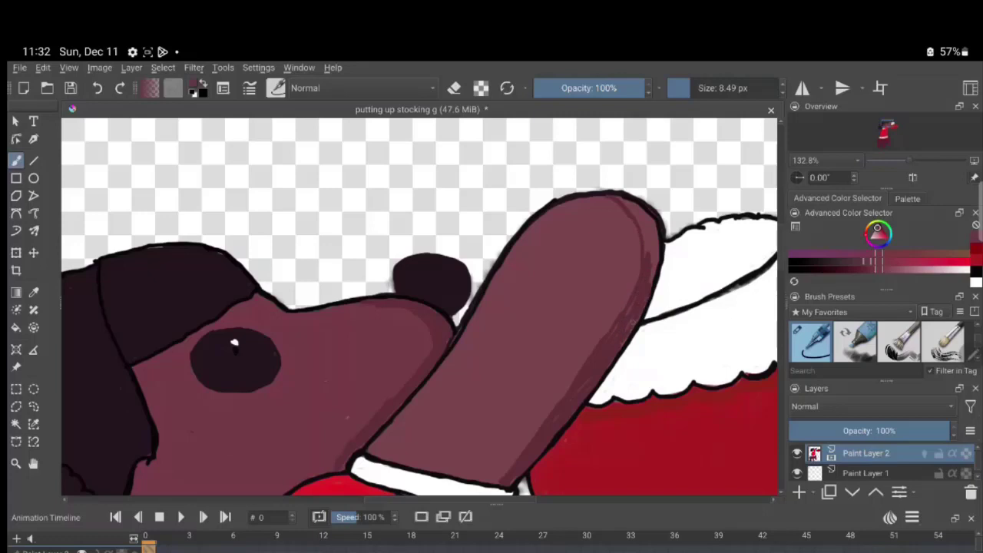
left_click_drag(654, 256, 651, 281)
mouse_move(653, 233)
left_mouse_down()
mouse_move(649, 264)
mouse_move(647, 252)
left_mouse_up()
mouse_move(647, 215)
left_mouse_down()
mouse_move(631, 229)
mouse_move(651, 224)
mouse_move(654, 263)
mouse_move(644, 235)
mouse_move(644, 247)
left_mouse_up()
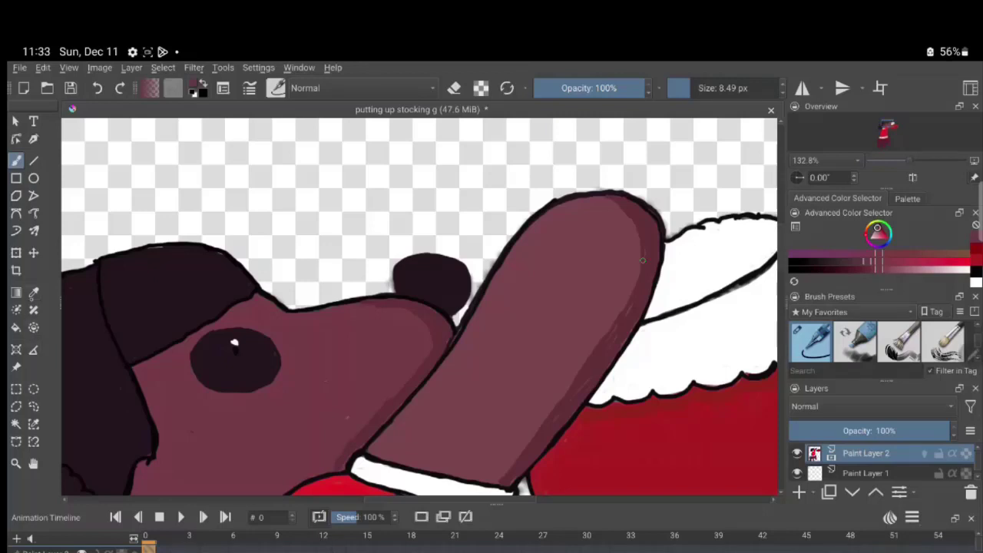
- Sample white from the fur cuff, lighten it to a light grey, and return to the brush
left_click(34, 292)
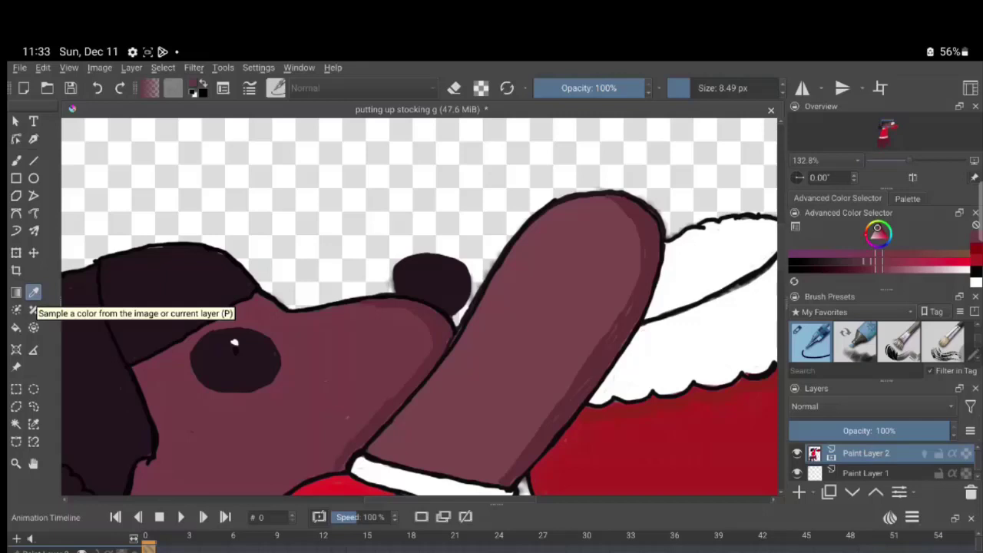
left_click(691, 346)
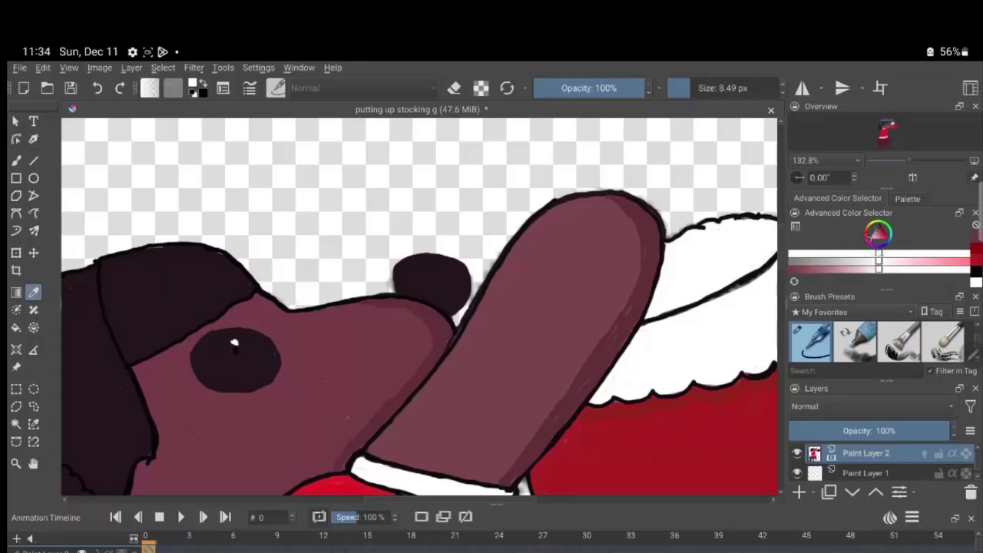
left_click(690, 300)
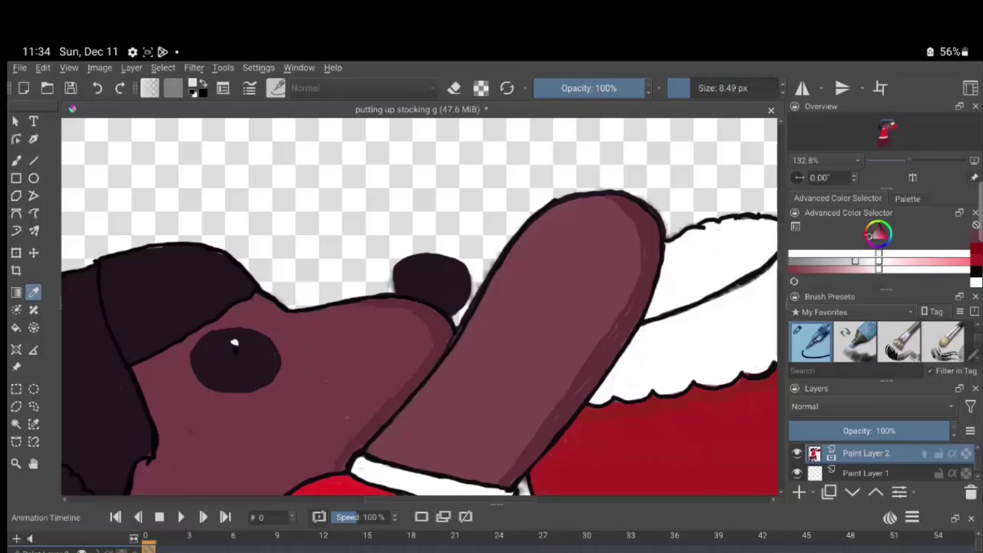
key("b")
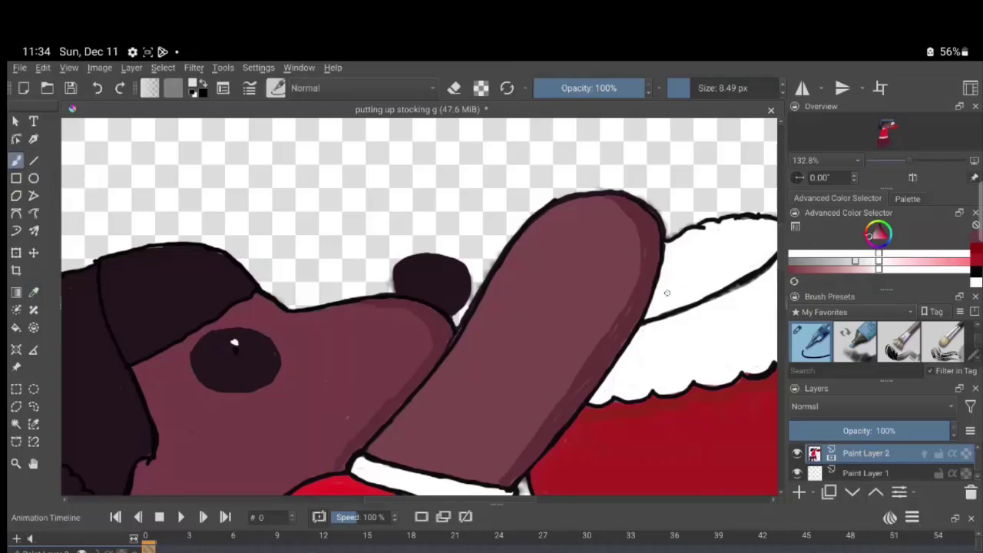
- Shade the stocking's white fur cuff with light grey, including its lower edge
mouse_move(667, 291)
left_mouse_down()
mouse_move(701, 272)
mouse_move(656, 294)
left_mouse_up()
mouse_move(669, 298)
left_mouse_down()
mouse_move(740, 265)
mouse_move(705, 271)
mouse_move(755, 268)
mouse_move(732, 274)
left_mouse_up()
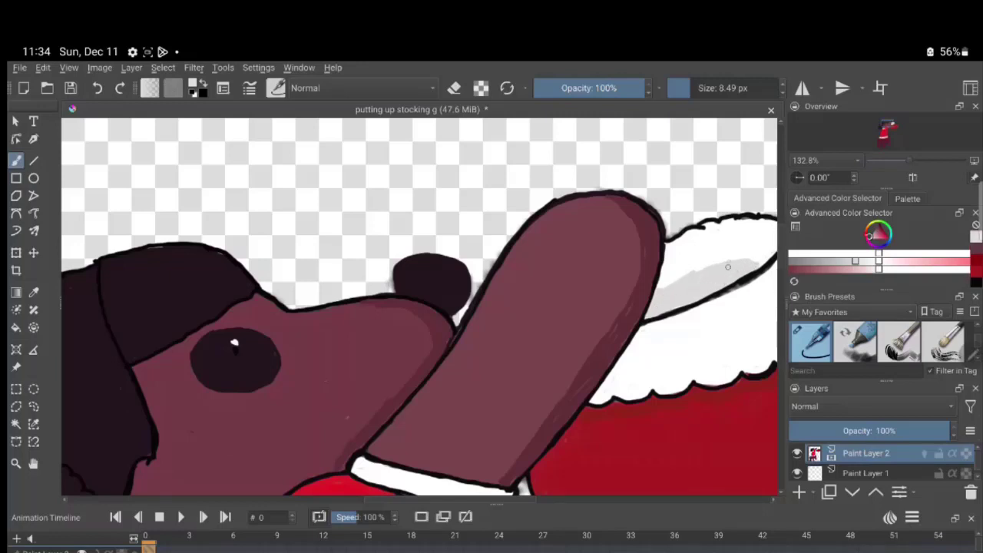
left_click_drag(671, 291, 729, 260)
left_click_drag(595, 401, 764, 367)
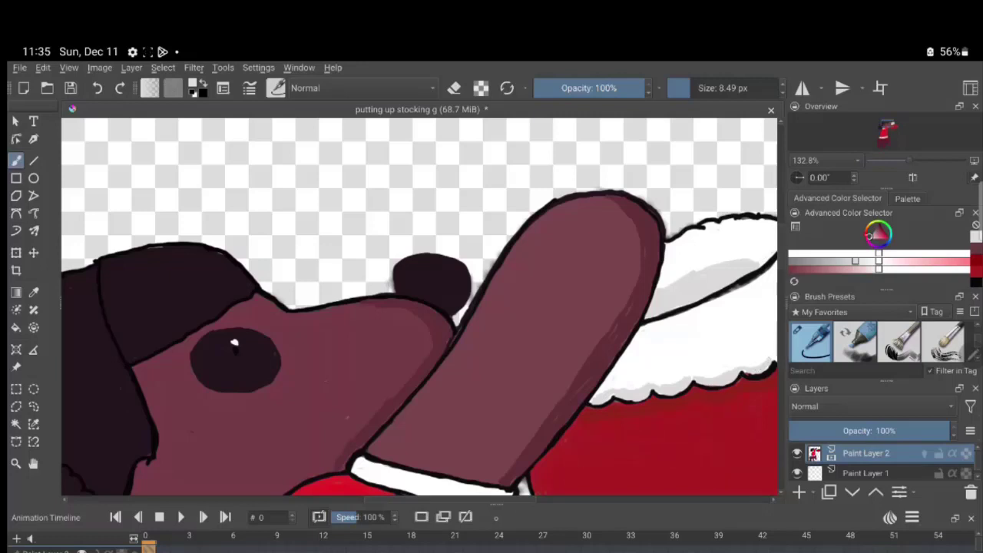
scroll(419, 307, "right", 1)
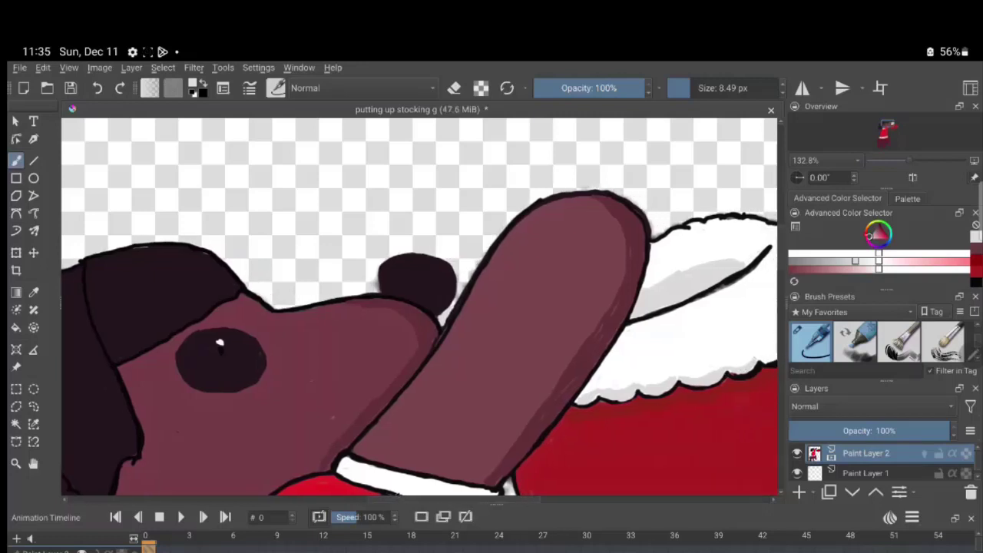
scroll(418, 307, "right", 4)
scroll(418, 308, "right", 3)
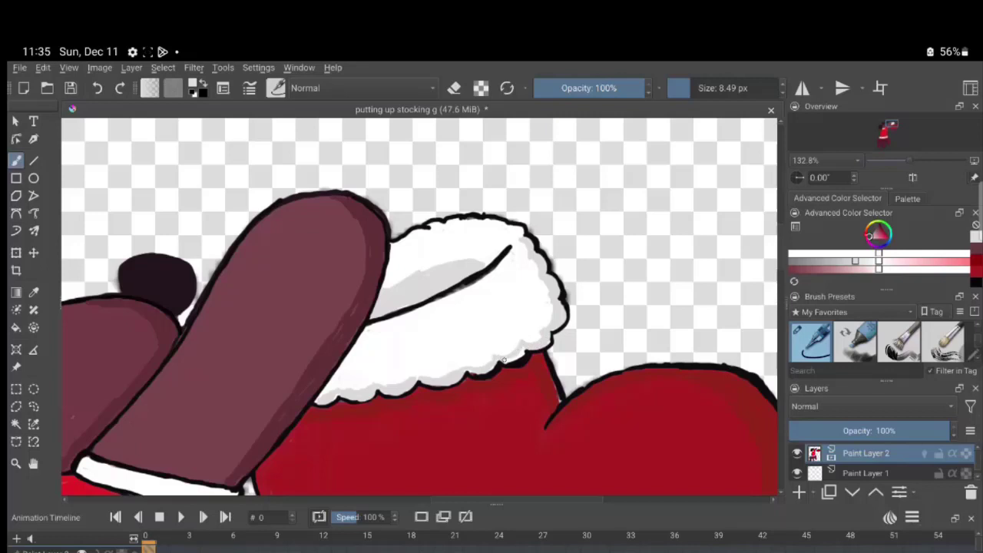
left_click_drag(504, 361, 522, 351)
- Whiten the sleeve cuff's lower-right corner and darken the outline along its top edge
scroll(499, 342, "down", 2)
scroll(499, 341, "down", 3)
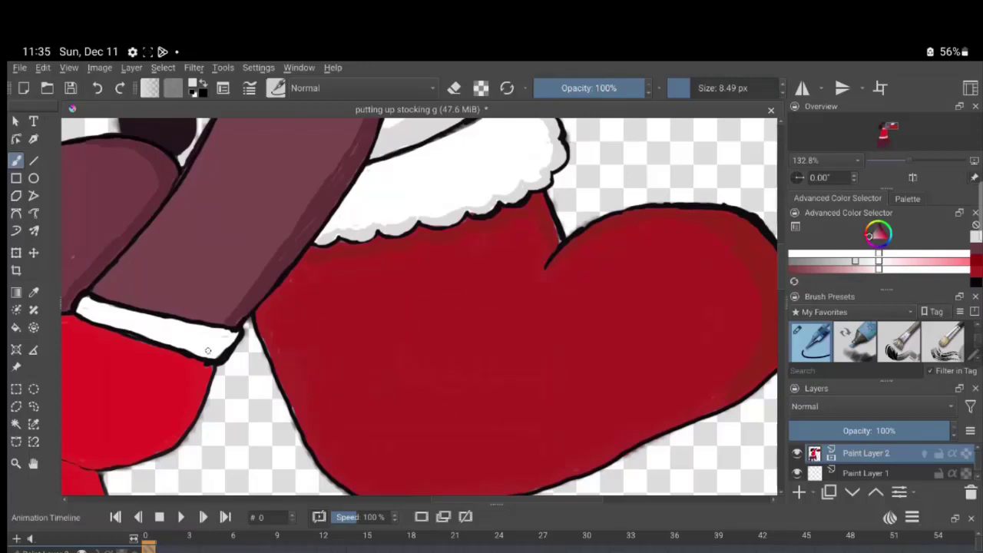
left_click_drag(217, 349, 228, 340)
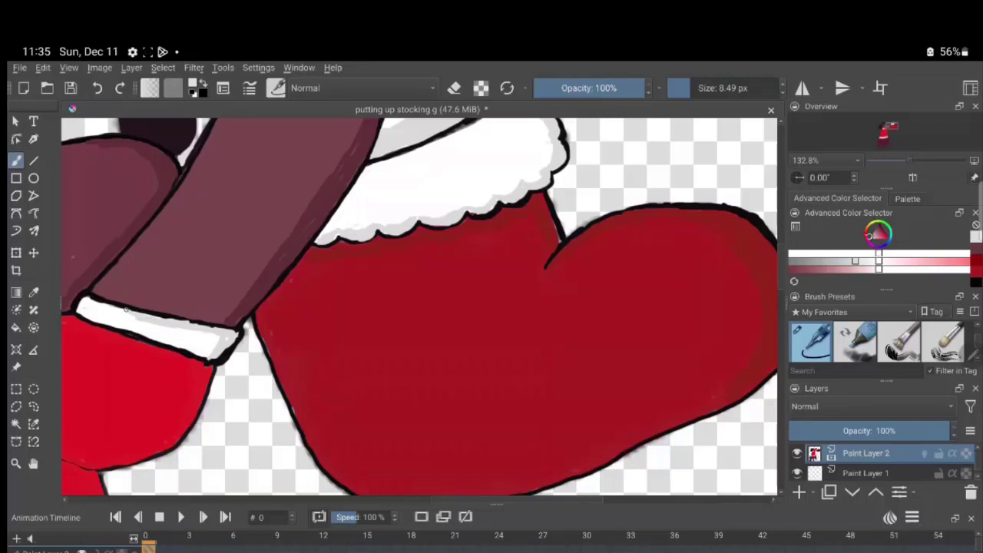
left_click_drag(86, 299, 135, 316)
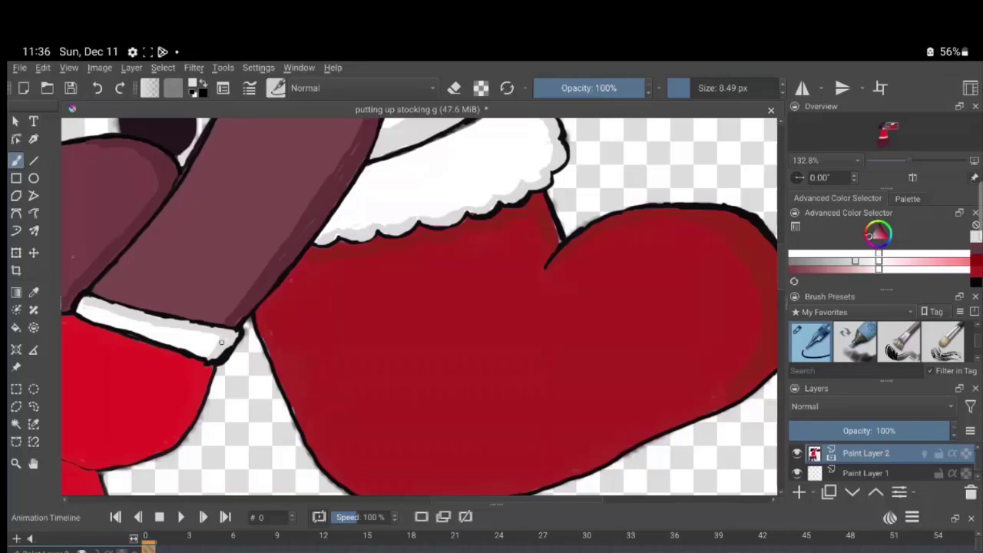
- Sample red from the drawing and choose a darker red for the stocking
key("p")
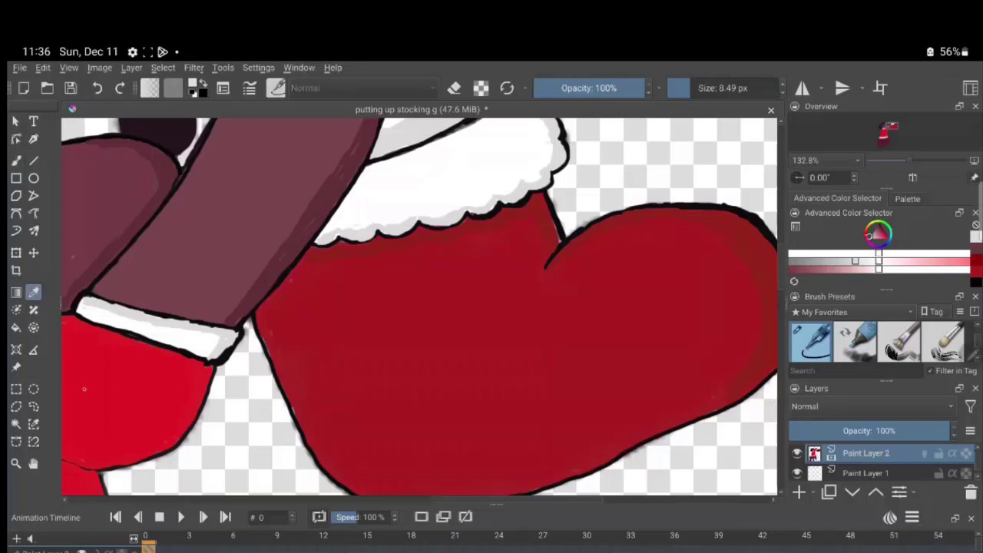
left_click(85, 390)
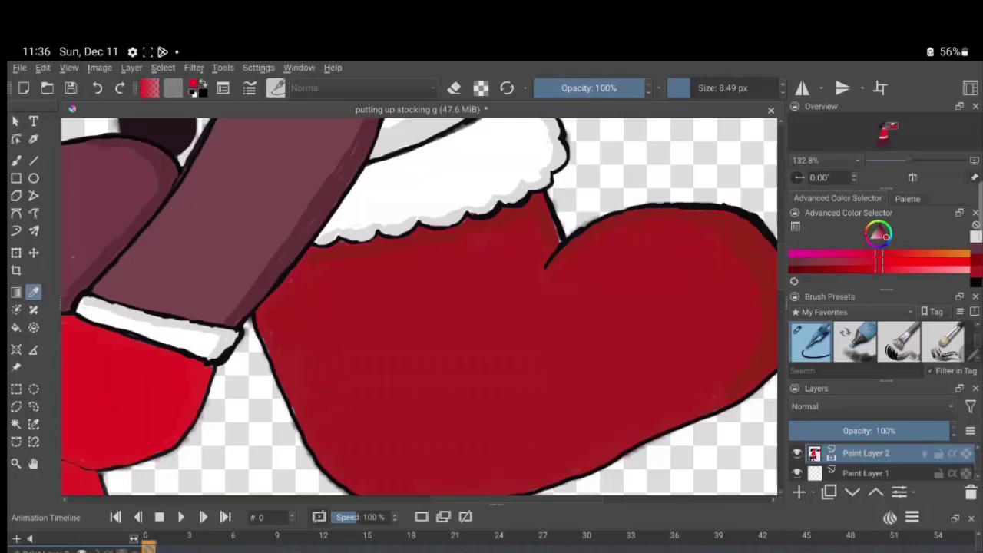
left_click_drag(870, 264, 865, 264)
left_click(764, 307)
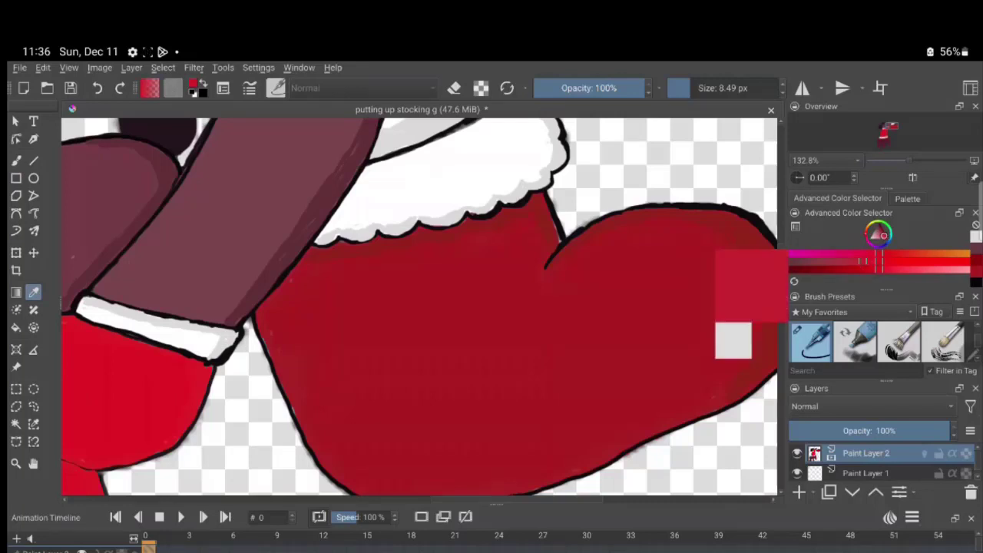
left_click(197, 377)
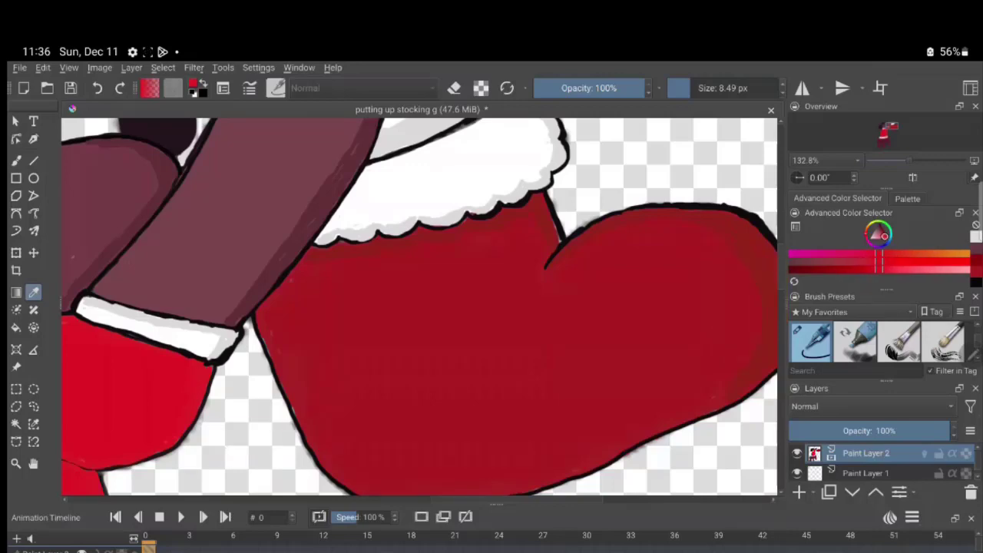
- Save the drawing and brush darker red along the stocking's lower edge
scroll(418, 307, "down", 5)
left_click(17, 159)
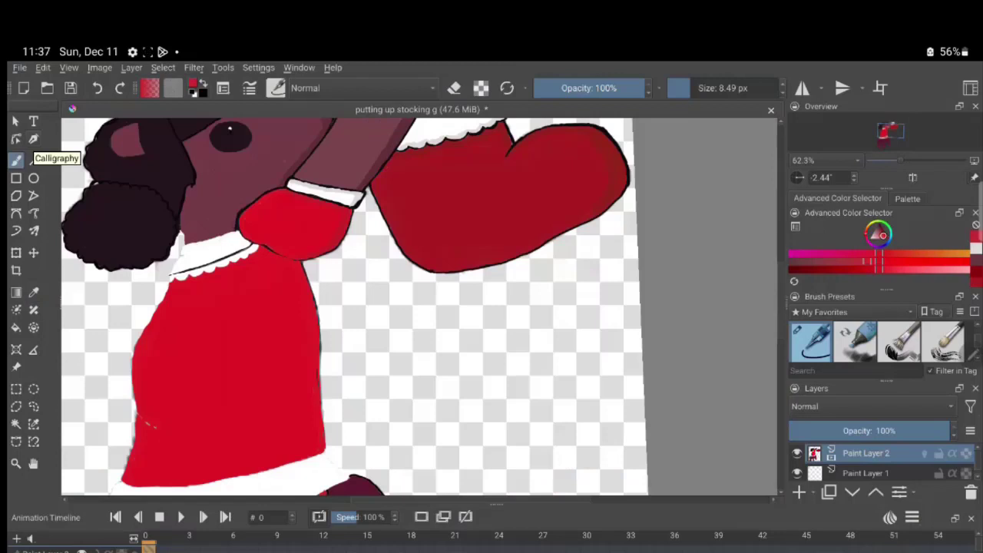
key("ctrl+s")
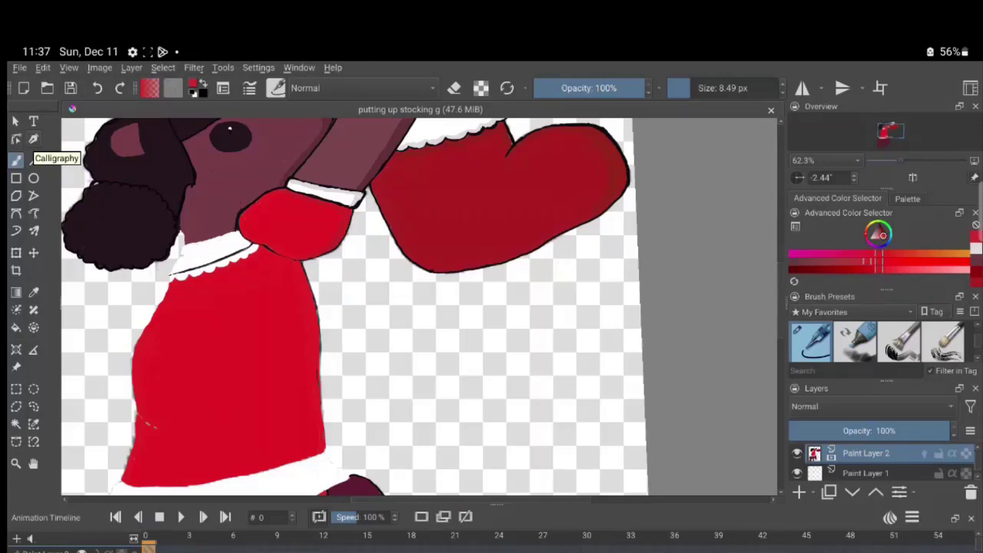
left_click_drag(548, 239, 525, 250)
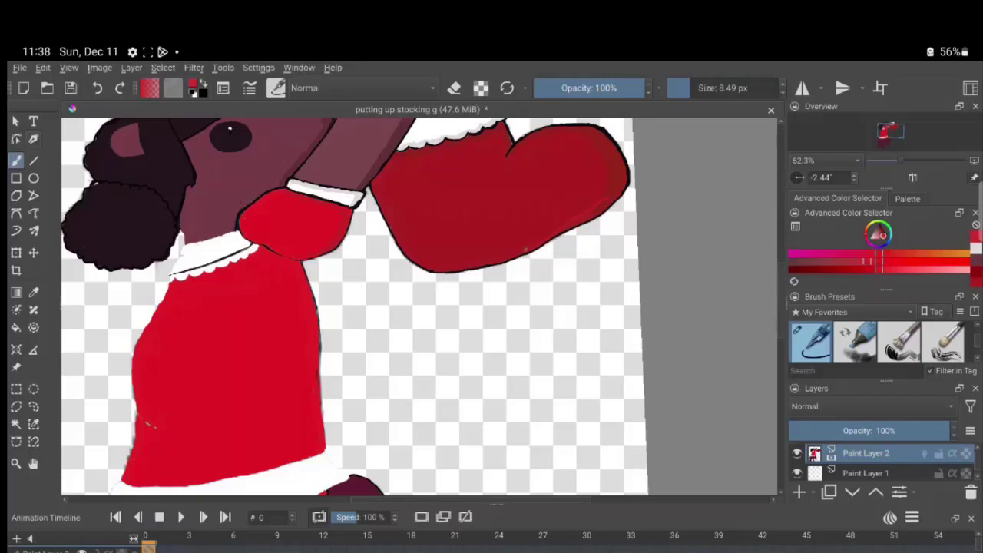
- Zoom out to about 28% to see the whole cartoon of the character on the stool
scroll(418, 307, "down", 5)
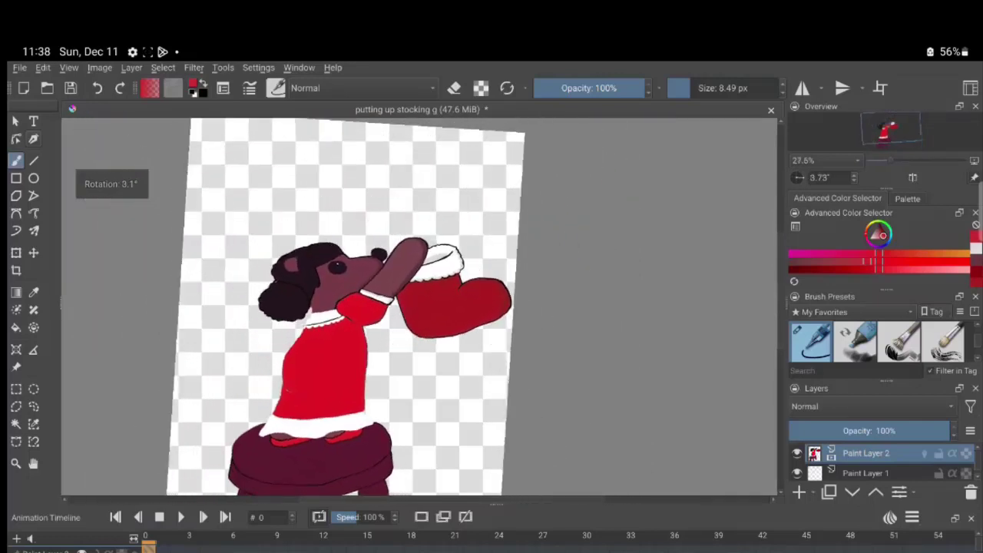
scroll(419, 307, "down", 1)
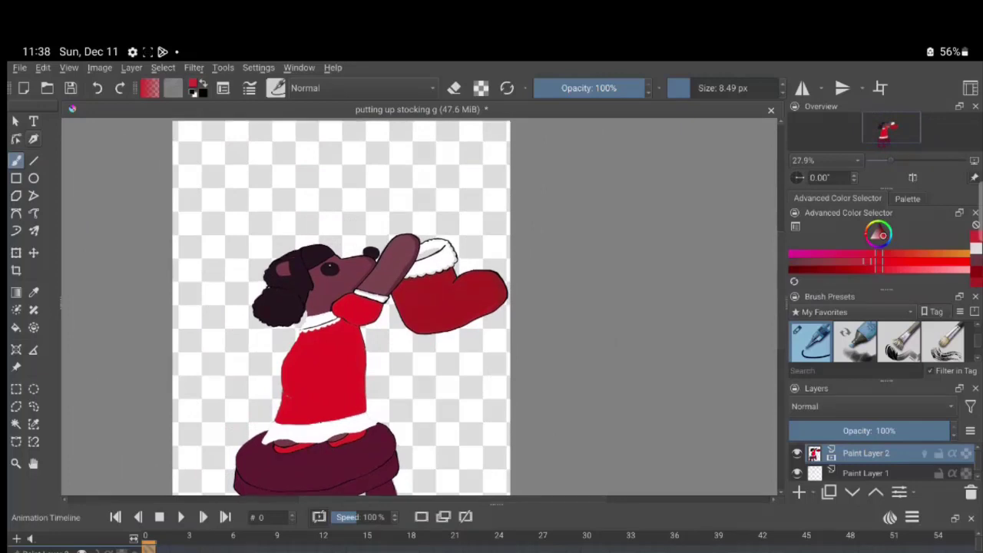
scroll(341, 307, "down", 2)
scroll(342, 307, "down", 1)
scroll(342, 308, "down", 1)
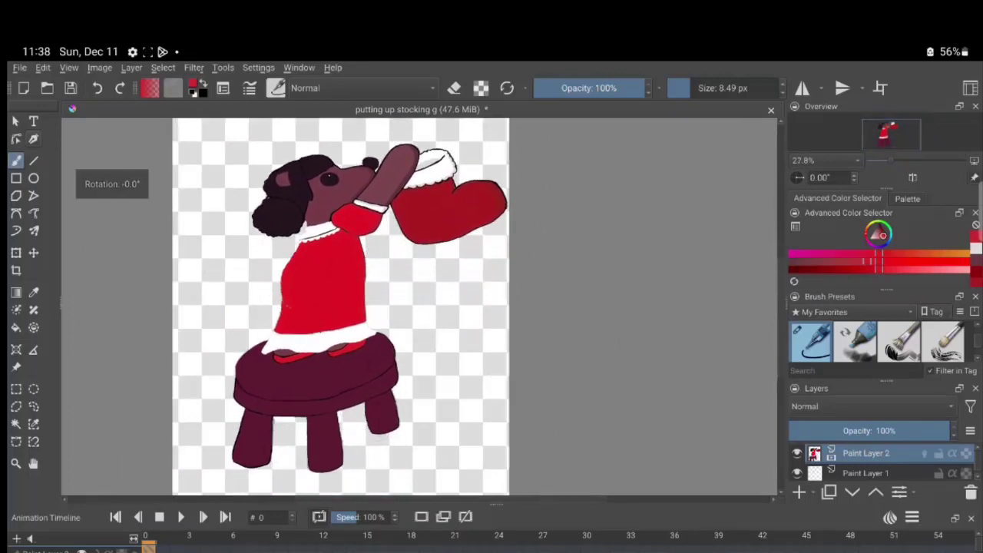
scroll(342, 307, "down", 1)
scroll(341, 307, "down", 1)
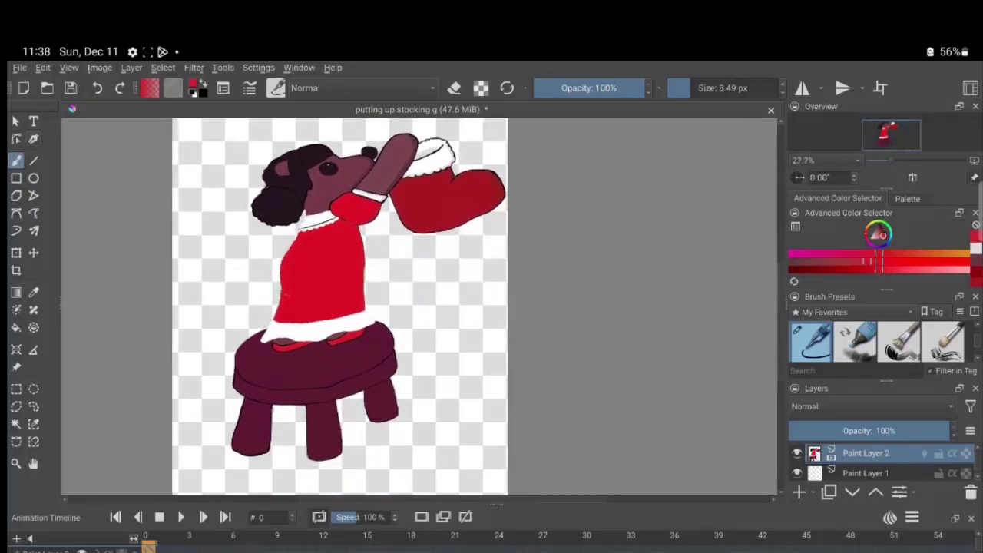